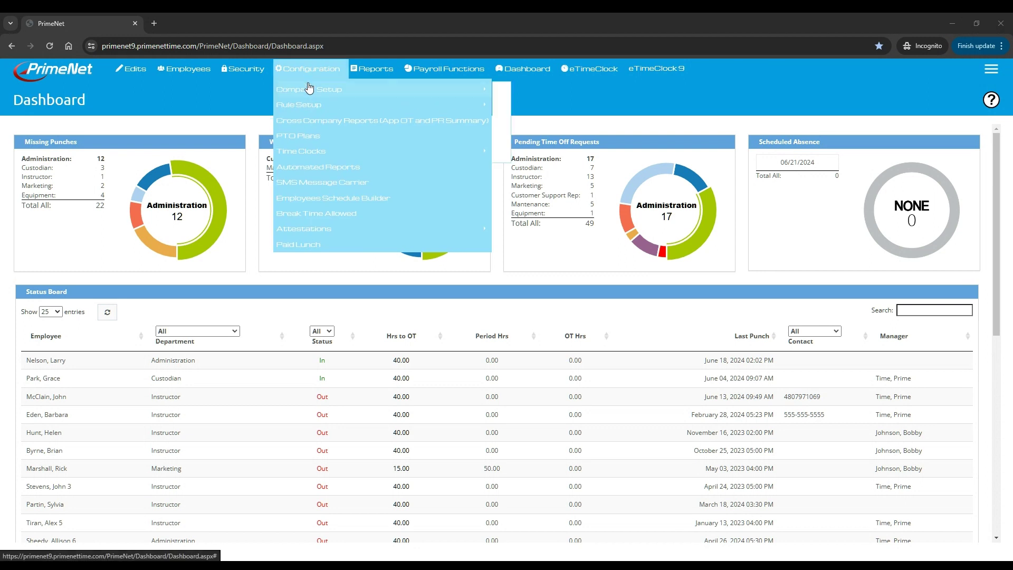
- Open the Dynamic Schedule Templates (Header) page listing the DYN Sch and Dynamic templates
mouse_move(305, 105)
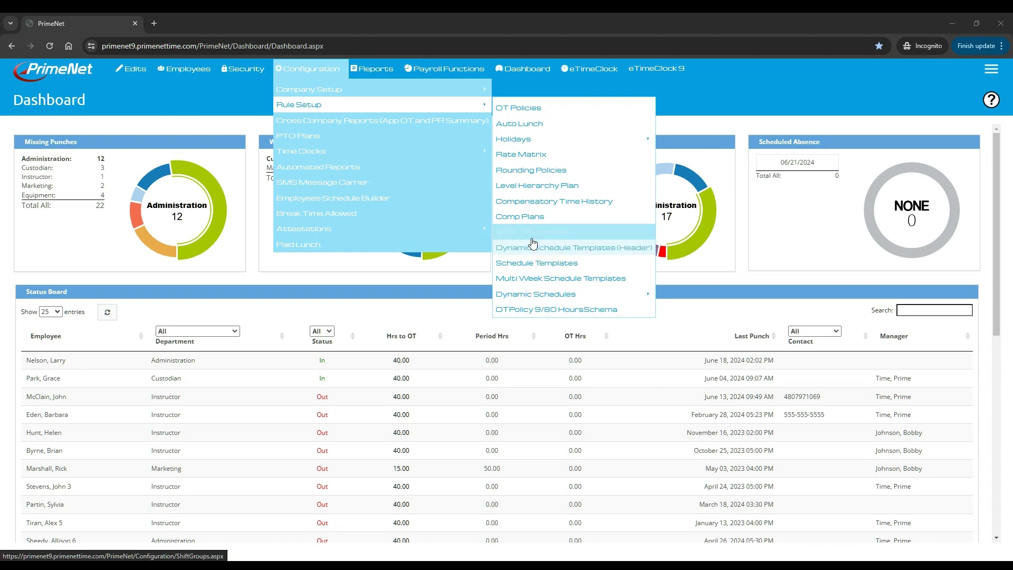
left_click(575, 250)
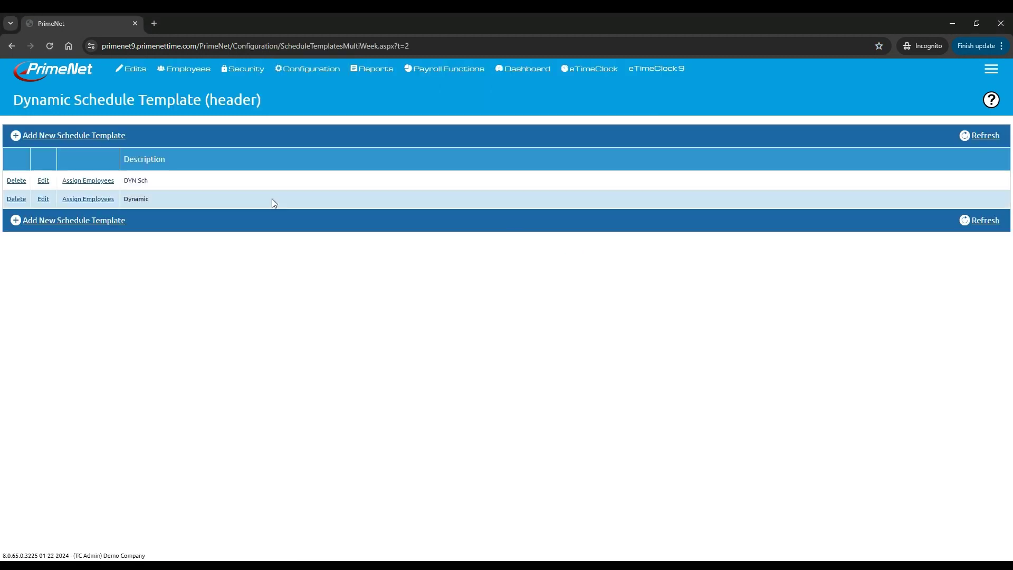
- Start a new schedule template without copying an existing one, and name it My Dynamic
left_click(93, 136)
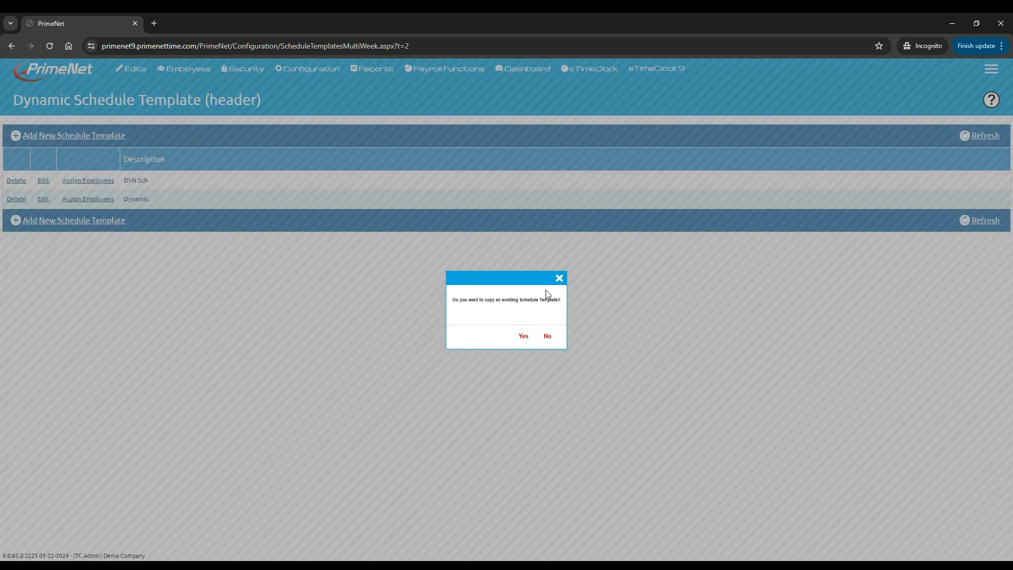
left_click(546, 341)
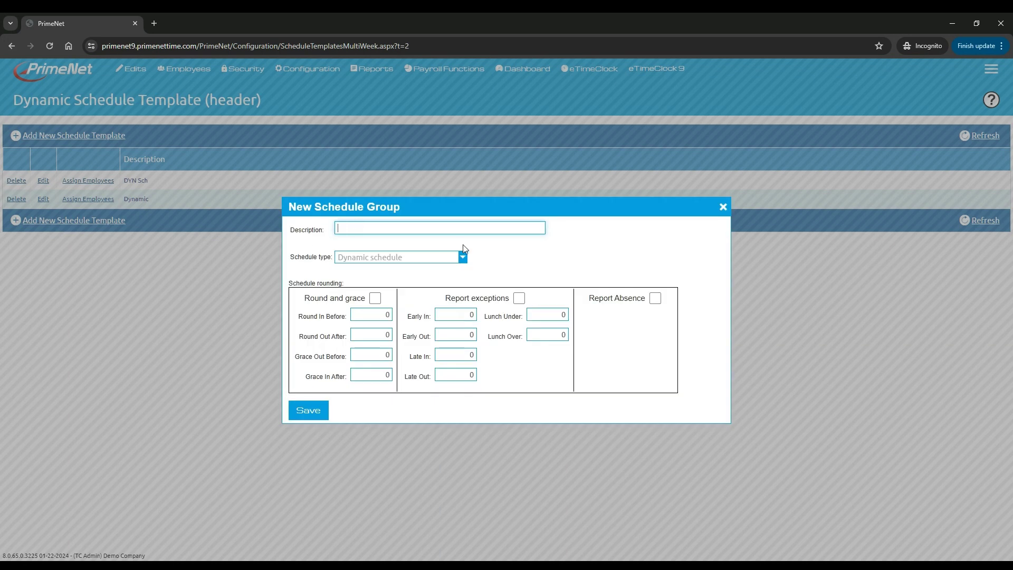
type("My Dynamic")
- Turn on exception and absence reporting and set Early In/Out and Late In/Out to 5
left_click(519, 300)
left_click(655, 298)
left_click(462, 312)
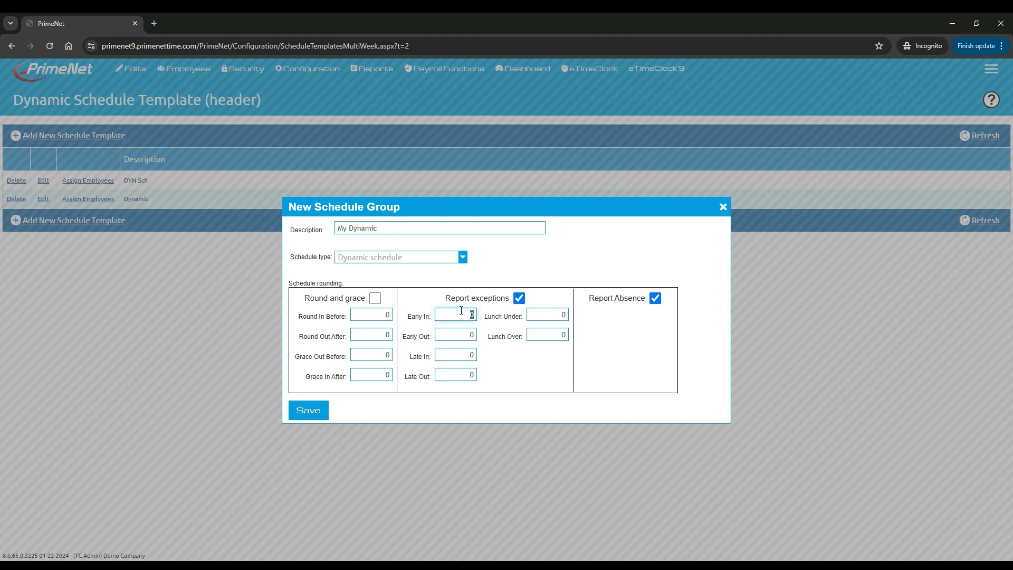
left_click(459, 336)
left_click(463, 357)
left_click(460, 376)
- Set the Lunch Over threshold to 1
left_click(566, 335)
type("1")
left_click(556, 355)
left_click(562, 315)
left_click(560, 338)
- Leave Round and grace off with Round In Before back at 0, and save the template
left_click(376, 299)
left_click(376, 317)
type("3")
double_click(375, 314)
type("0")
left_click(373, 300)
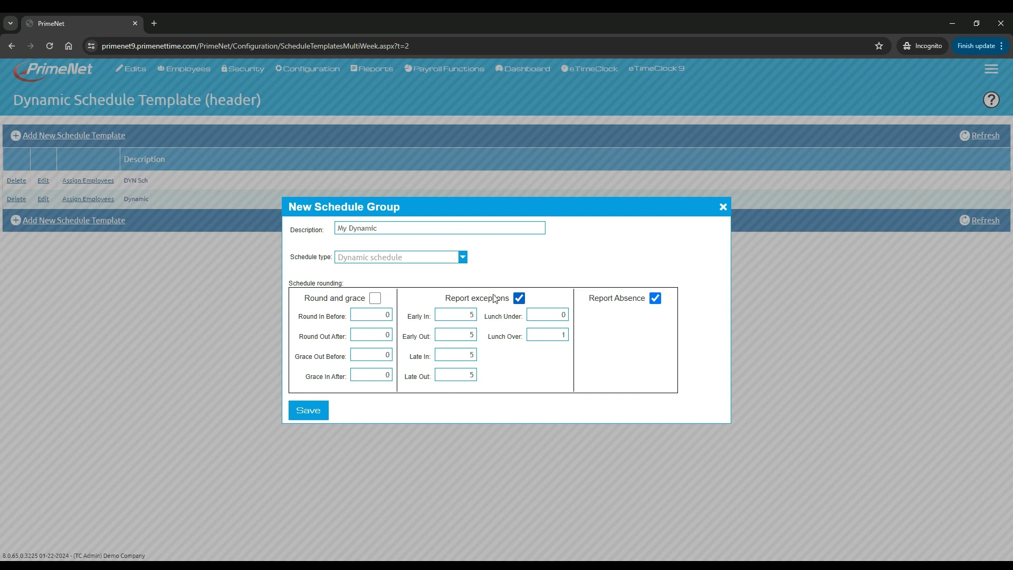
left_click(310, 412)
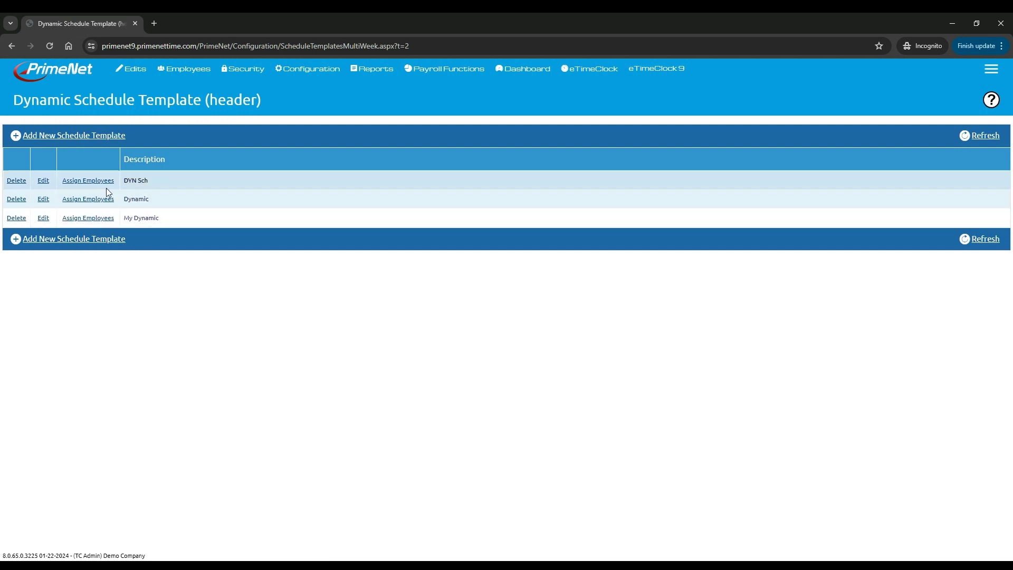
- Assign one employee from the filtered list to My Dynamic and confirm the assignment
left_click(91, 219)
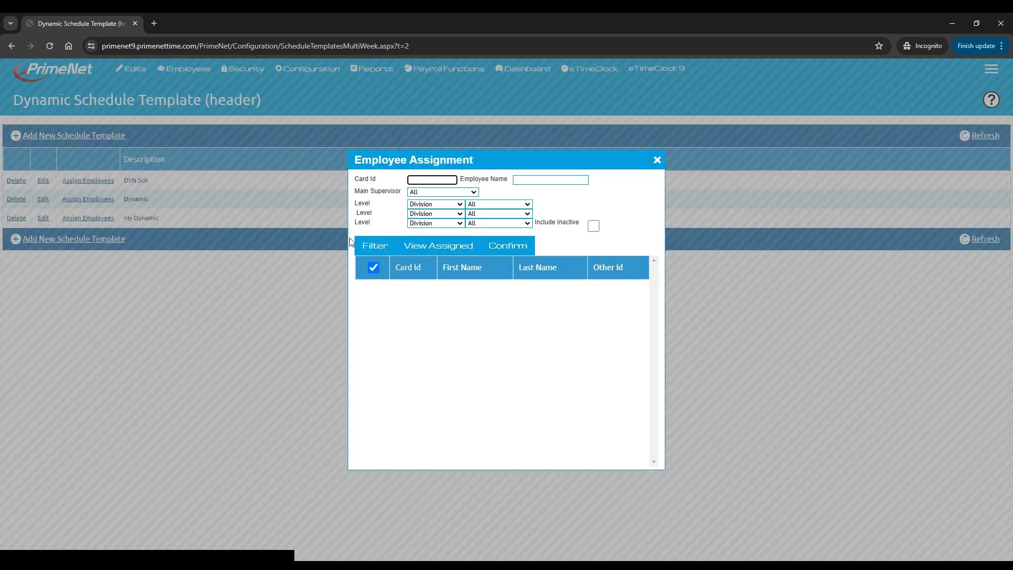
left_click(373, 246)
scroll(417, 358, "down", 3)
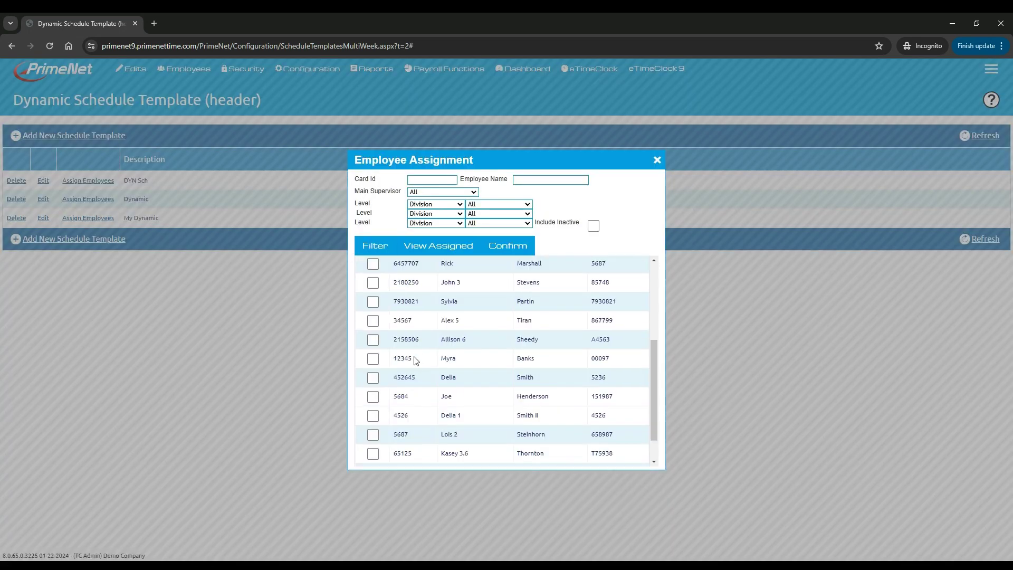
left_click(371, 359)
left_click(508, 246)
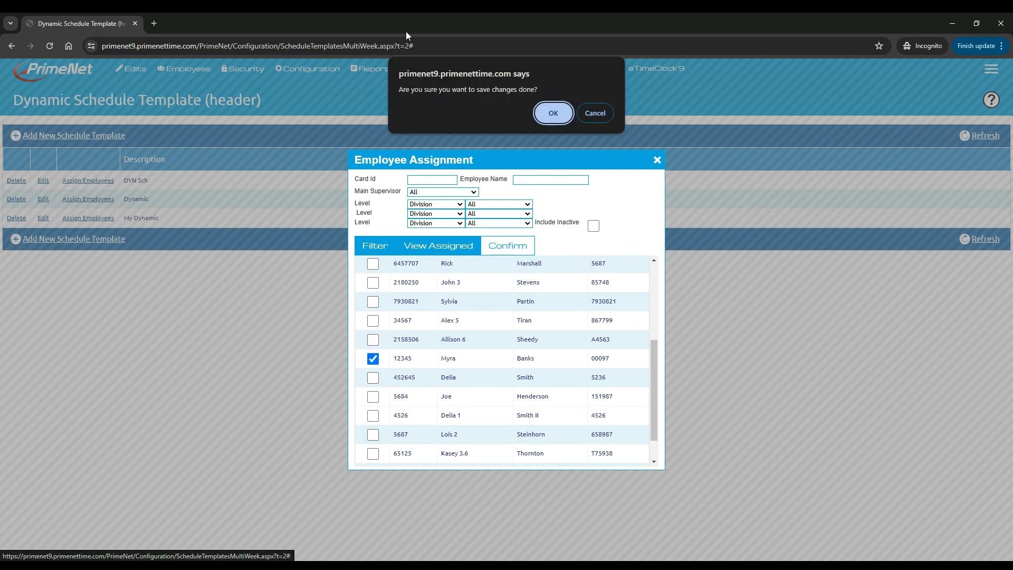
left_click(552, 114)
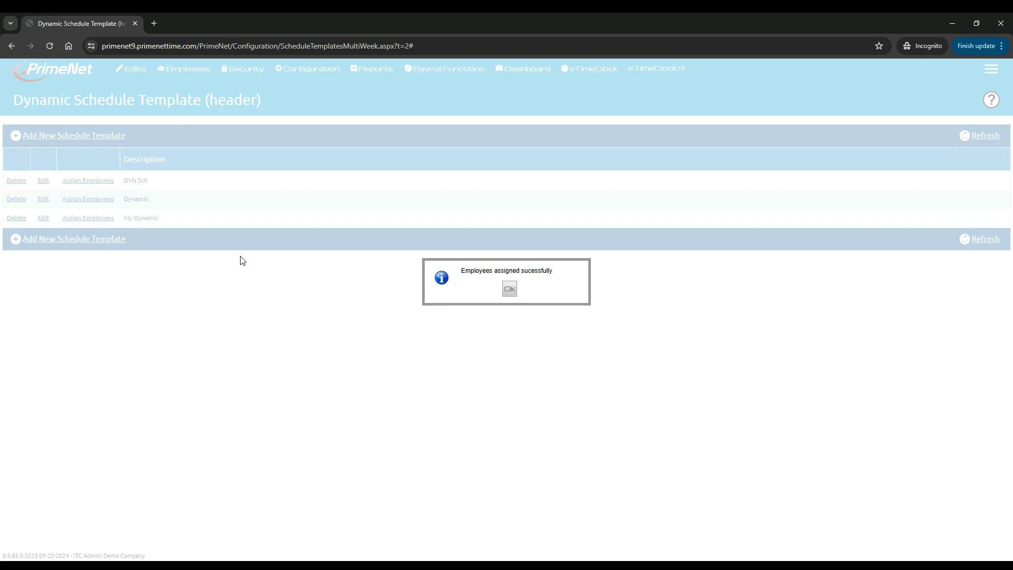
left_click(510, 290)
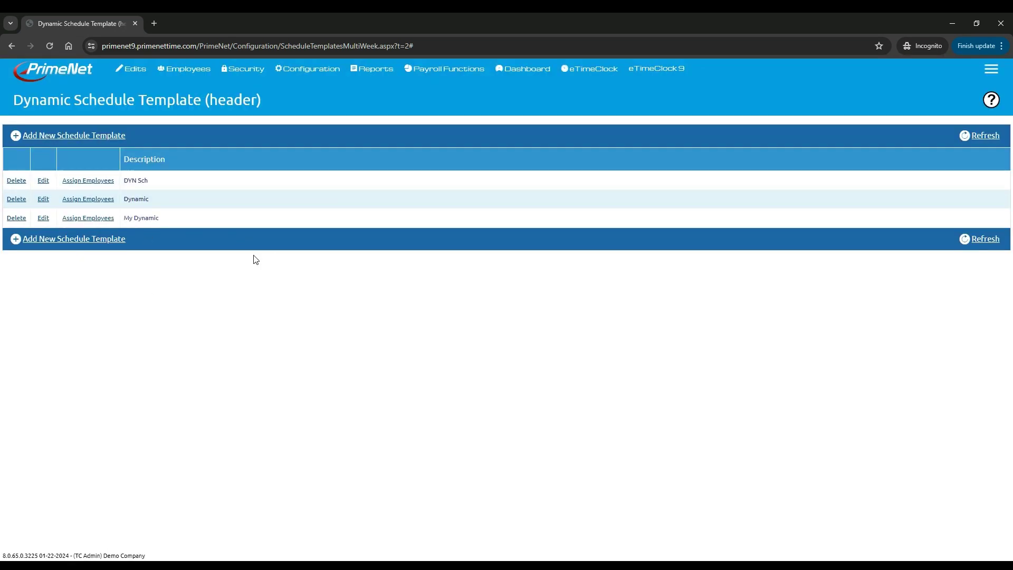
- Open Dynamic Schedules > Skills, showing the eleven position skills, and highlight the Beginner description
mouse_move(311, 57)
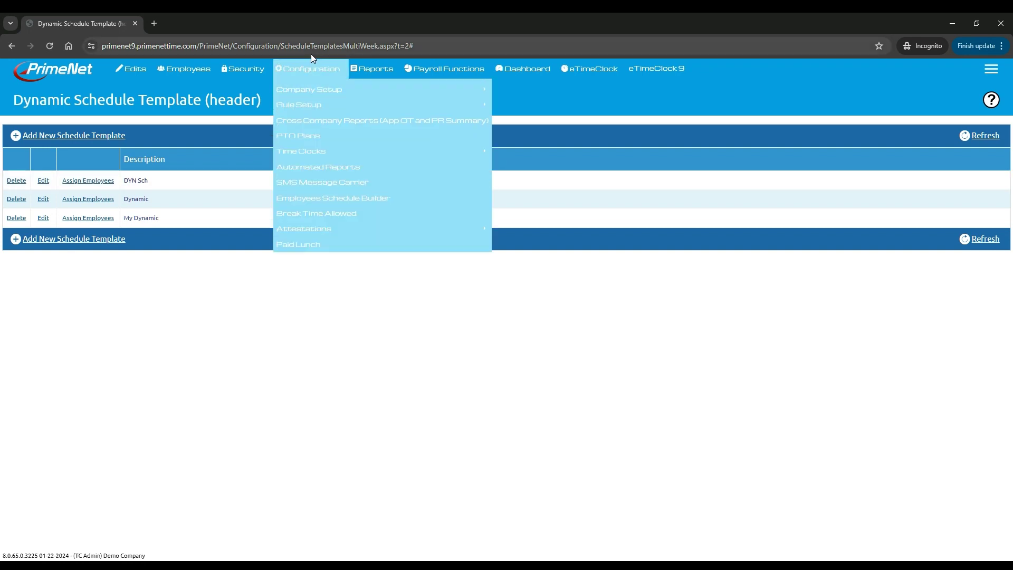
mouse_move(306, 106)
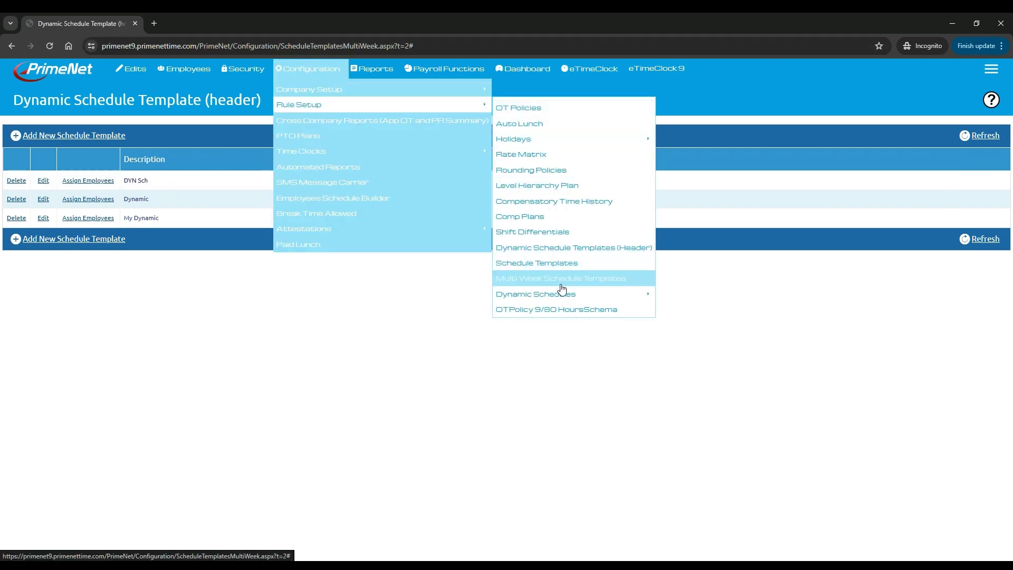
mouse_move(564, 296)
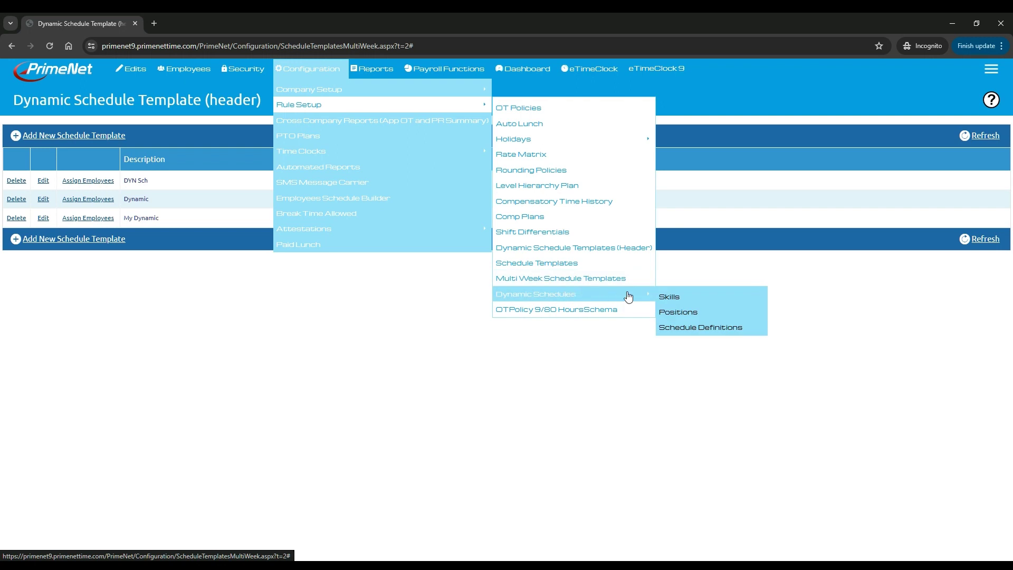
left_click(679, 301)
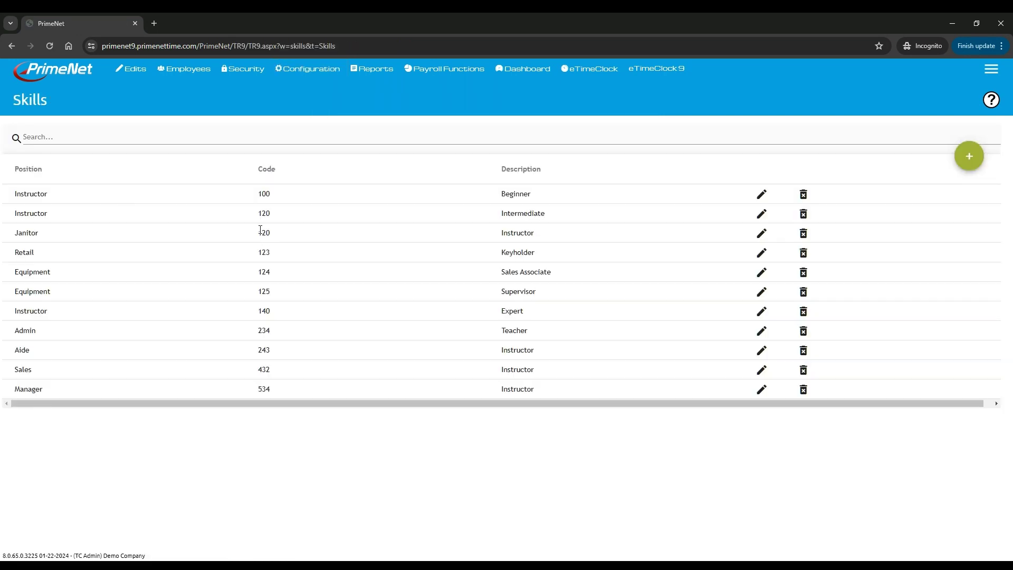
left_click_drag(499, 195, 531, 202)
- Add a new skill and choose Janitor as its position
left_click(968, 157)
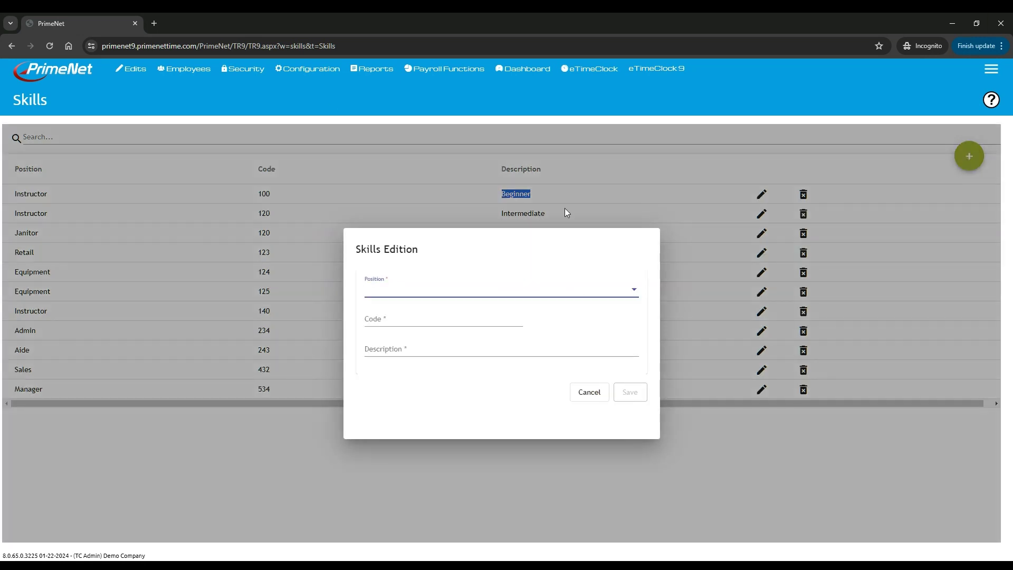
left_click(377, 294)
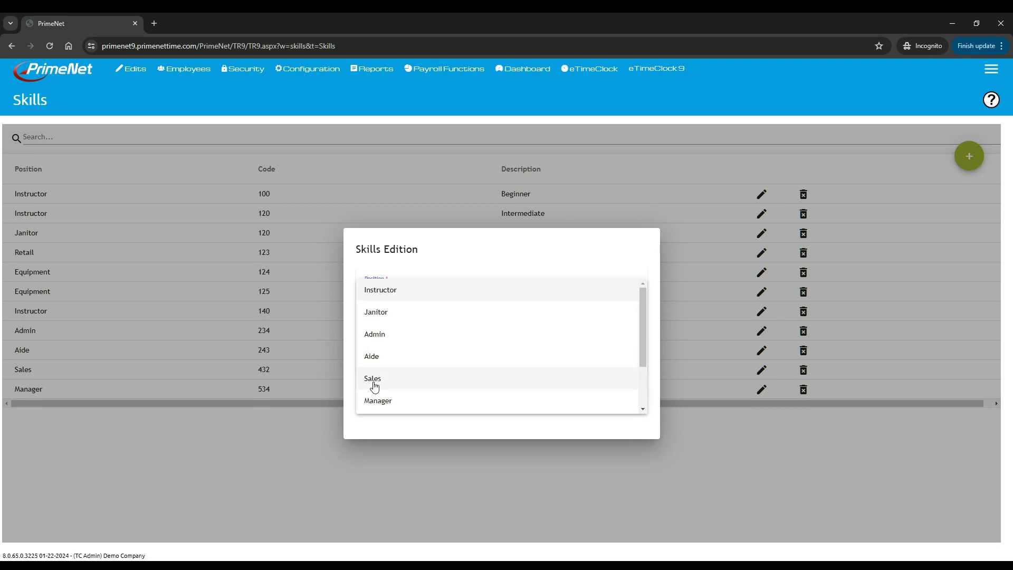
scroll(402, 401, "down", 2)
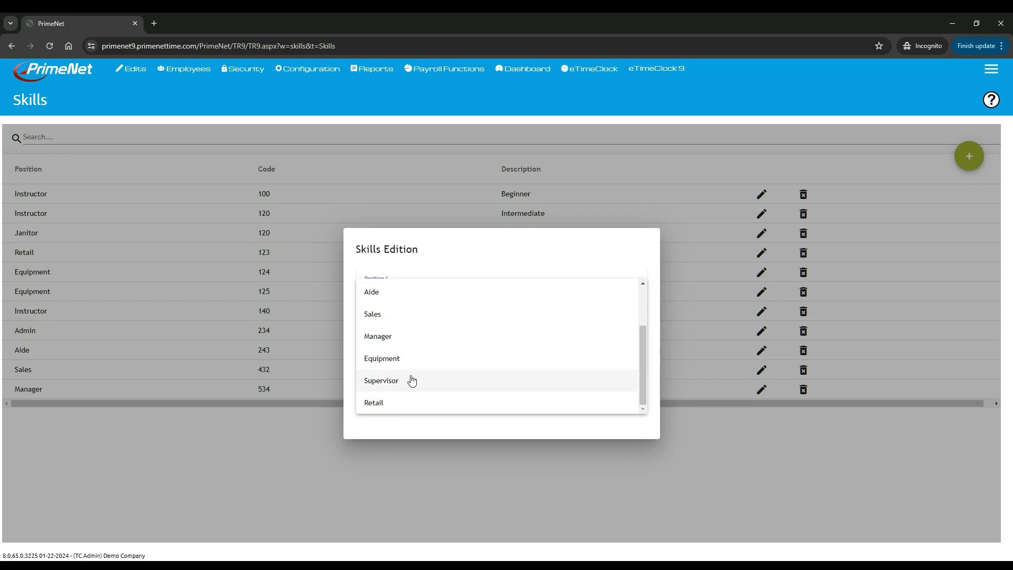
scroll(398, 367, "up", 2)
left_click(387, 313)
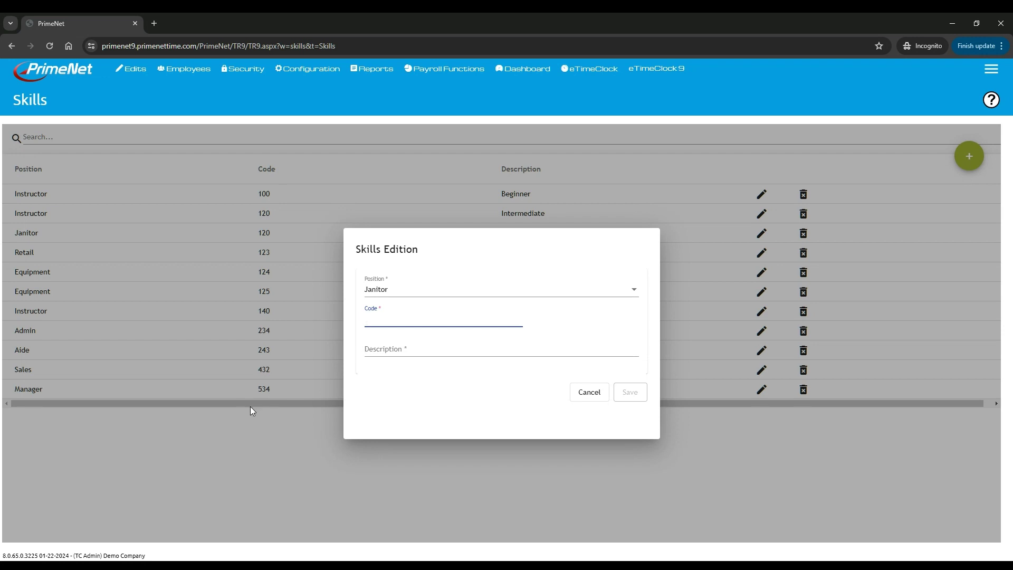
- Enter code 126 and description Broom Pusher, and save the skill
type("123")
left_click(387, 348)
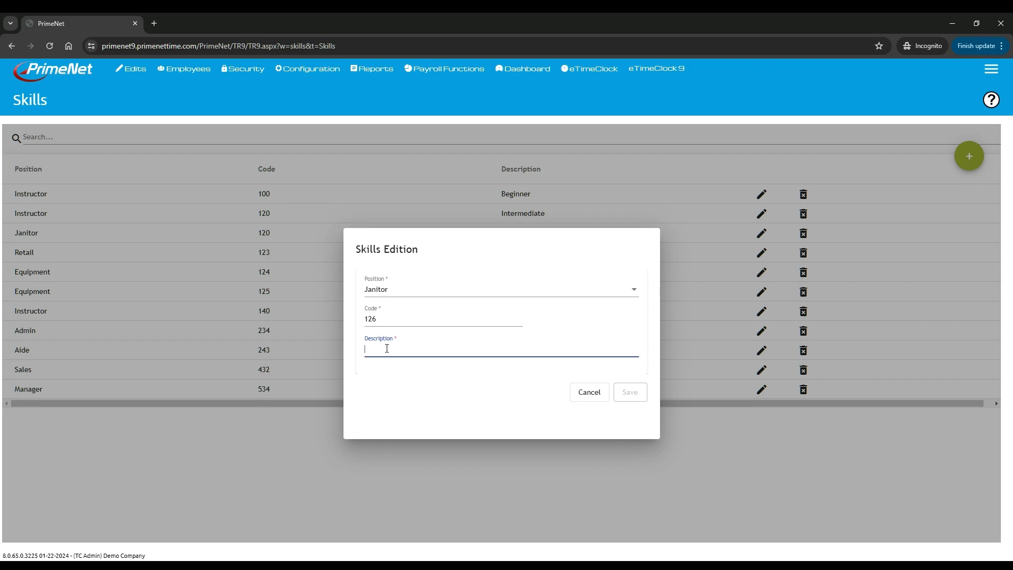
left_click(436, 290)
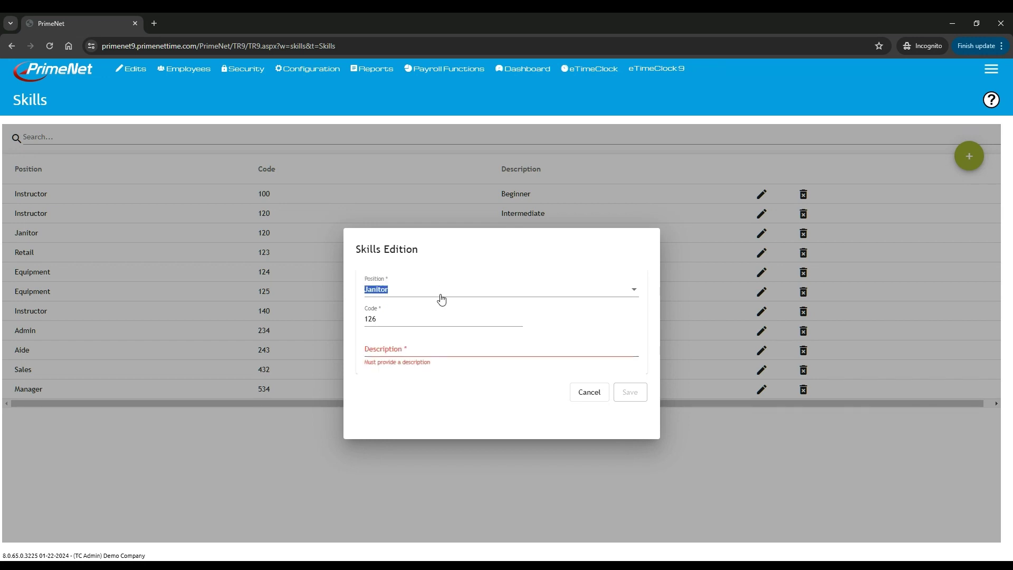
left_click(398, 348)
type("Broom Pusher")
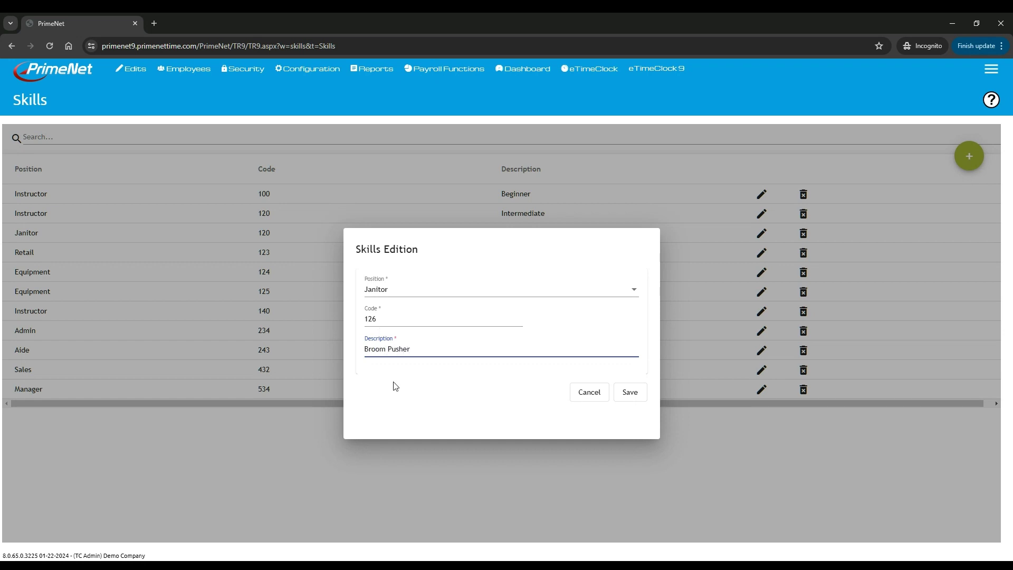
left_click(631, 392)
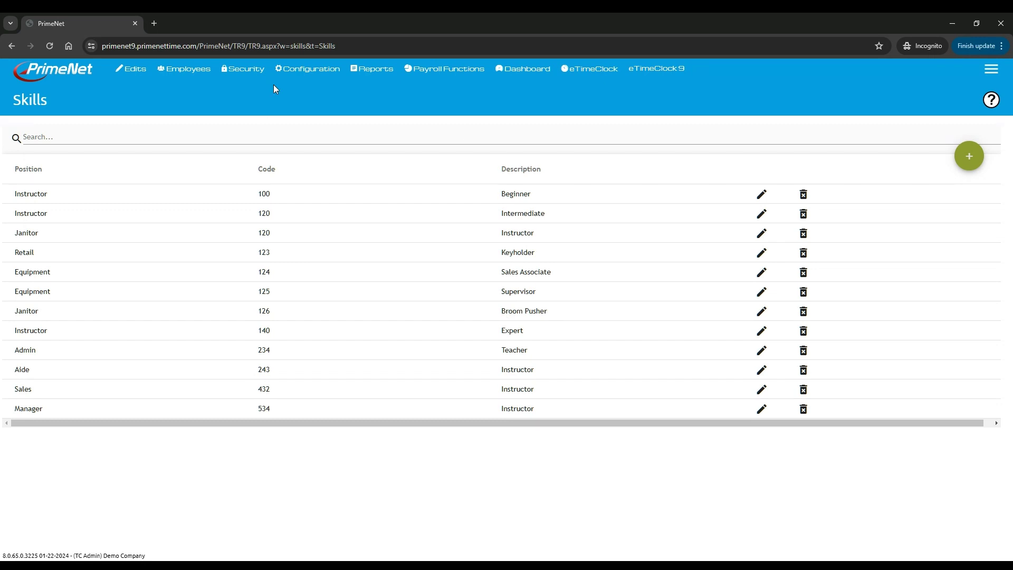
mouse_move(313, 65)
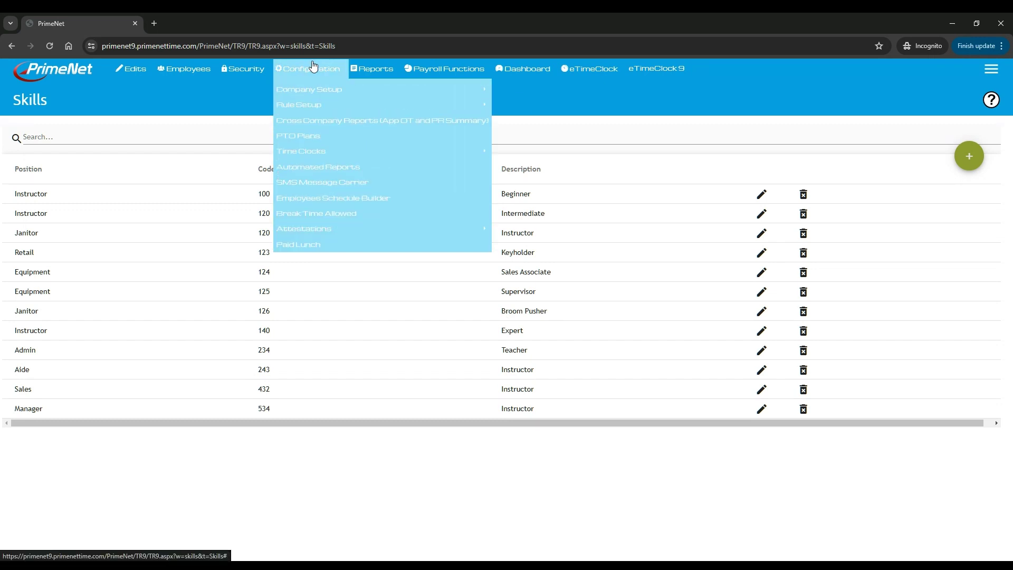
mouse_move(296, 106)
mouse_move(560, 299)
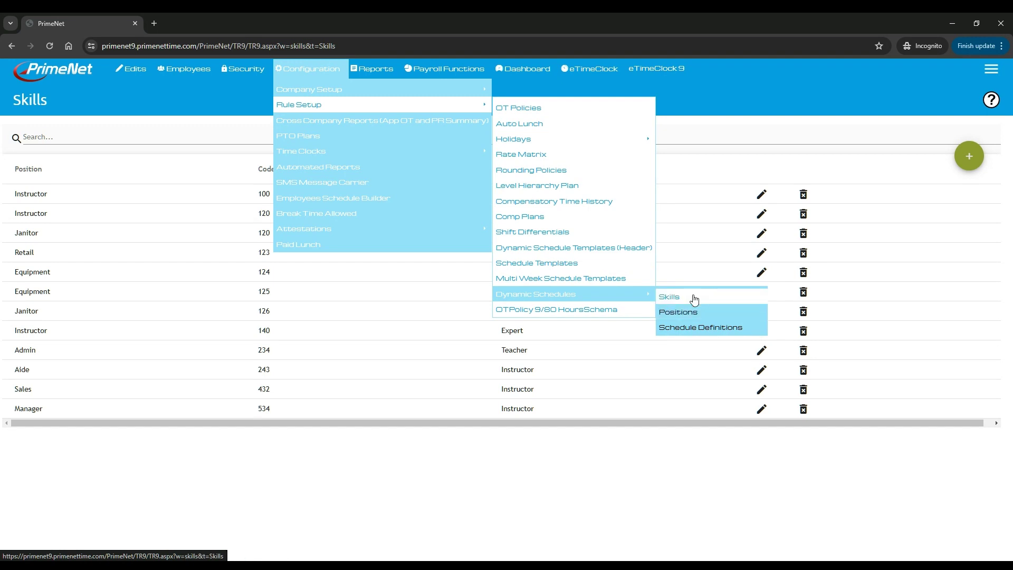
left_click(681, 313)
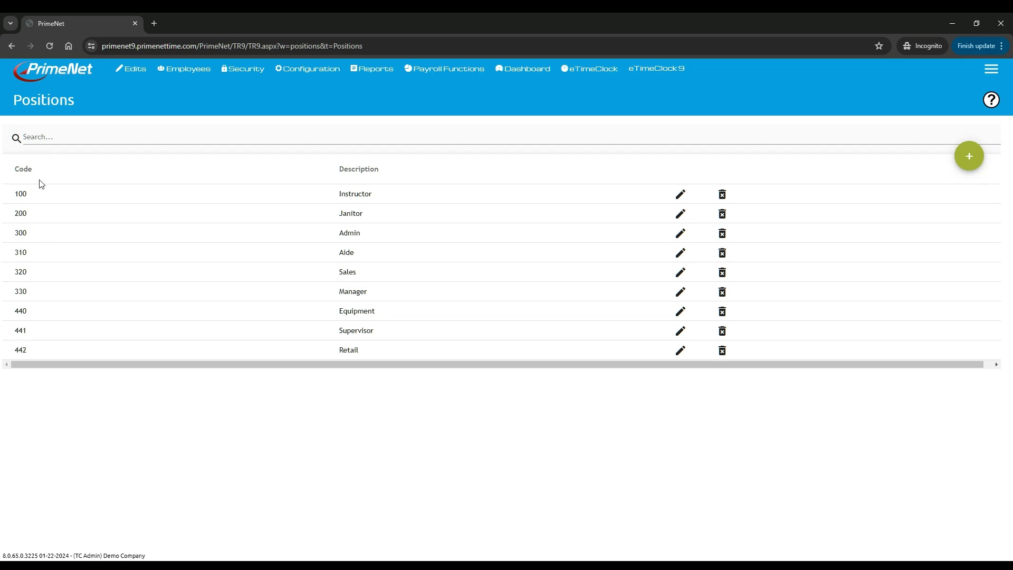
left_click(970, 160)
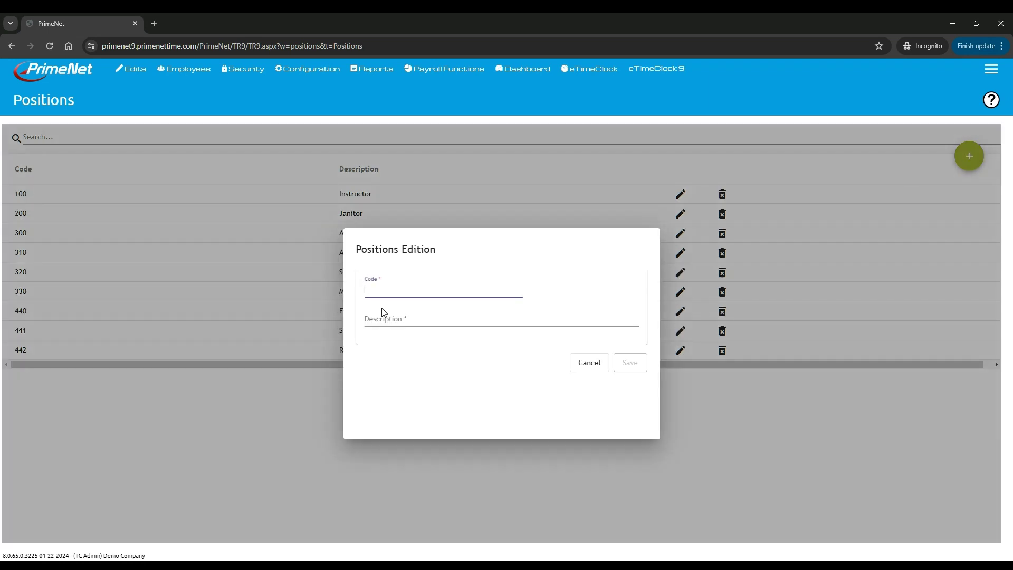
left_click(380, 321)
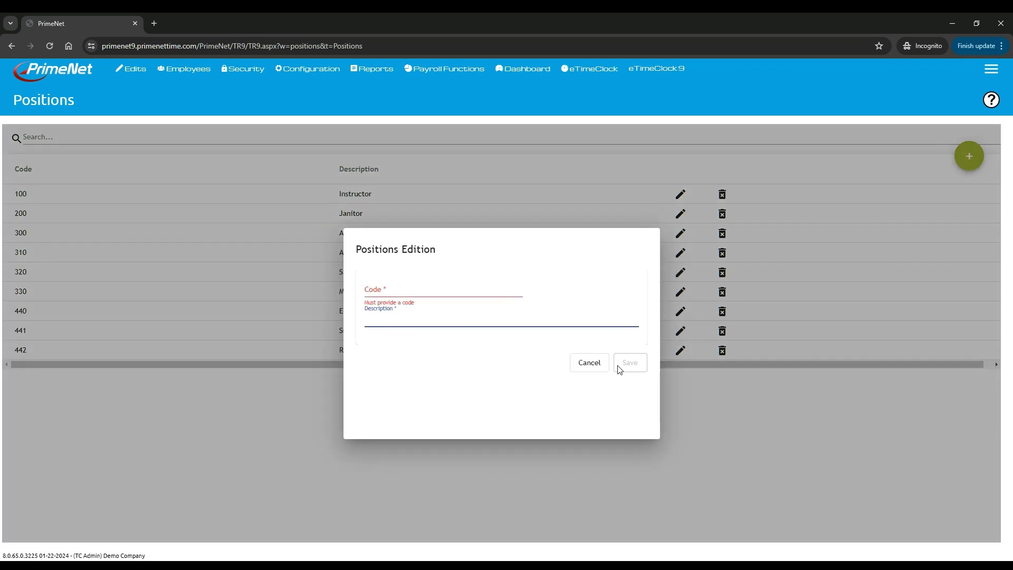
left_click(589, 363)
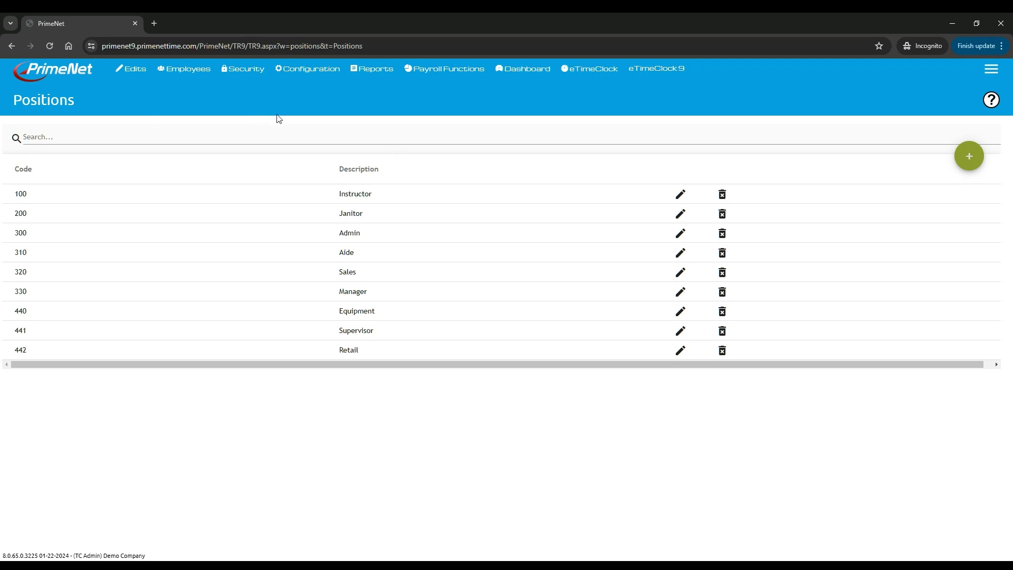
left_click(308, 69)
- From the Company Members List, edit the second employee and show the Positions/Skills tab
mouse_move(304, 153)
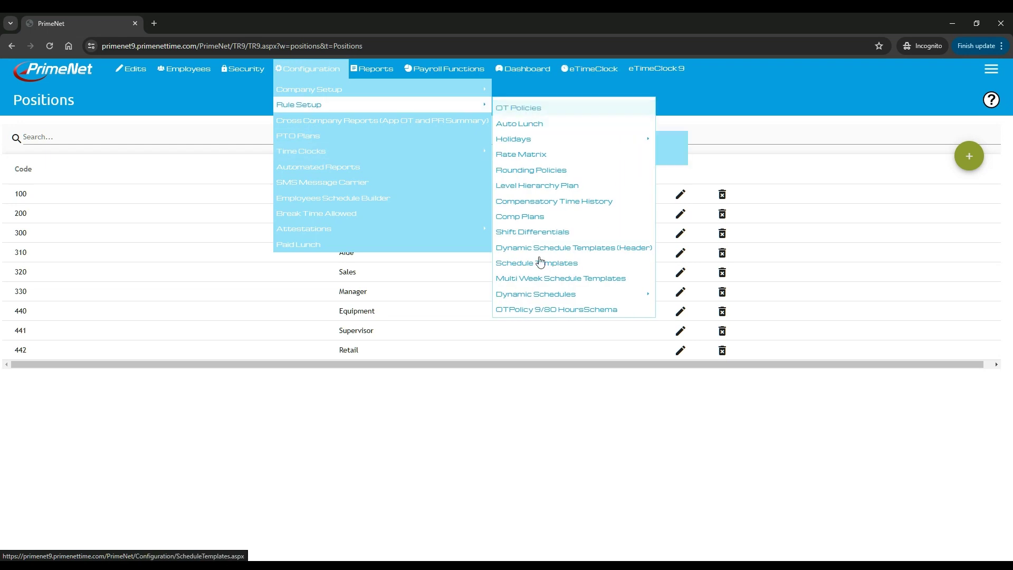
mouse_move(558, 295)
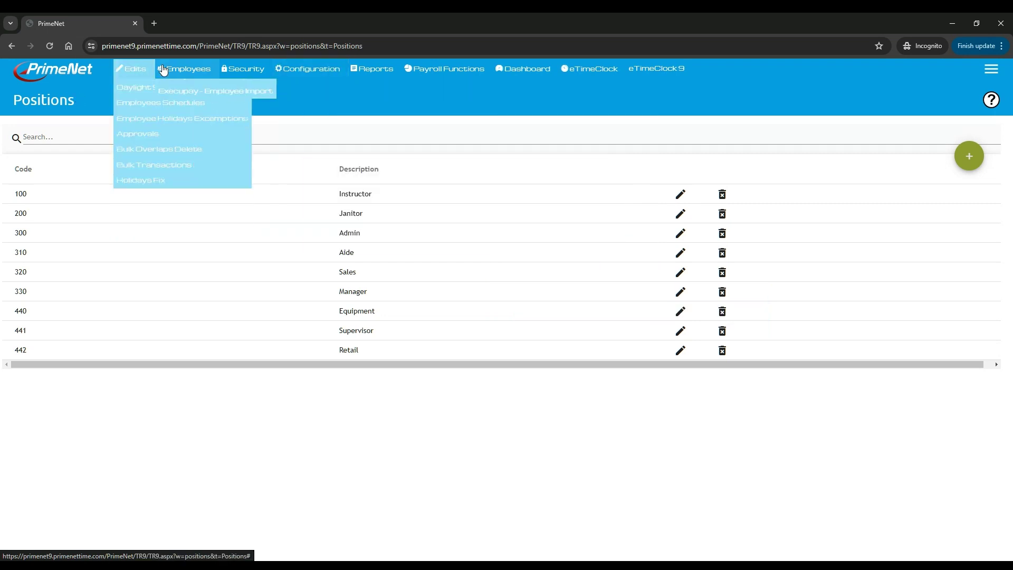
left_click(177, 90)
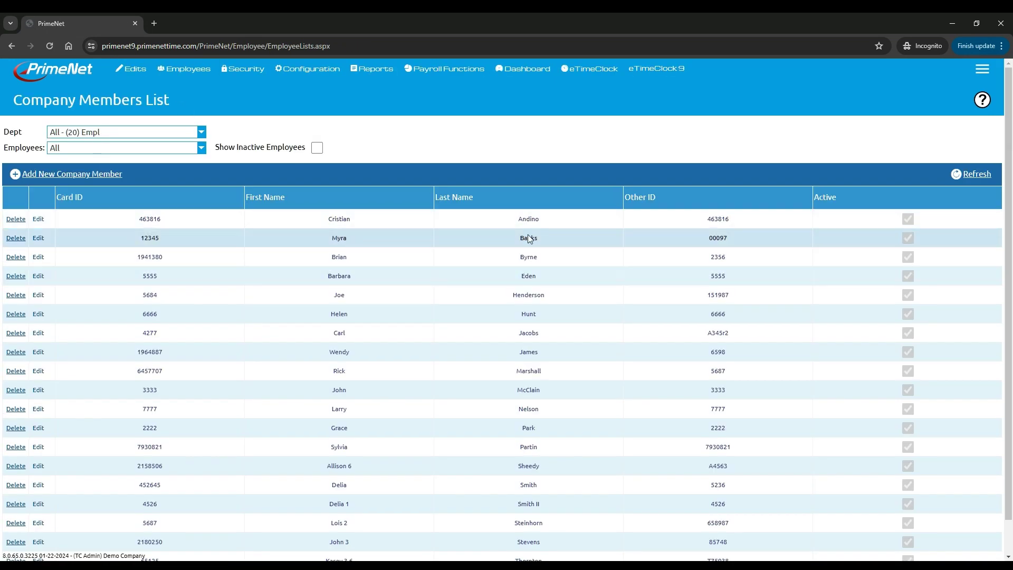
left_click(38, 238)
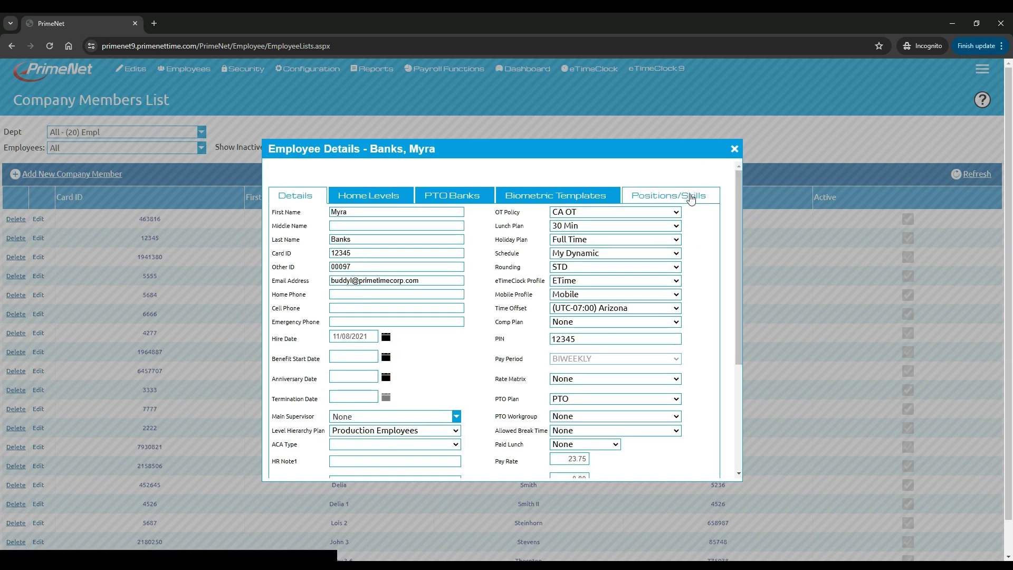
left_click_drag(490, 254, 515, 256)
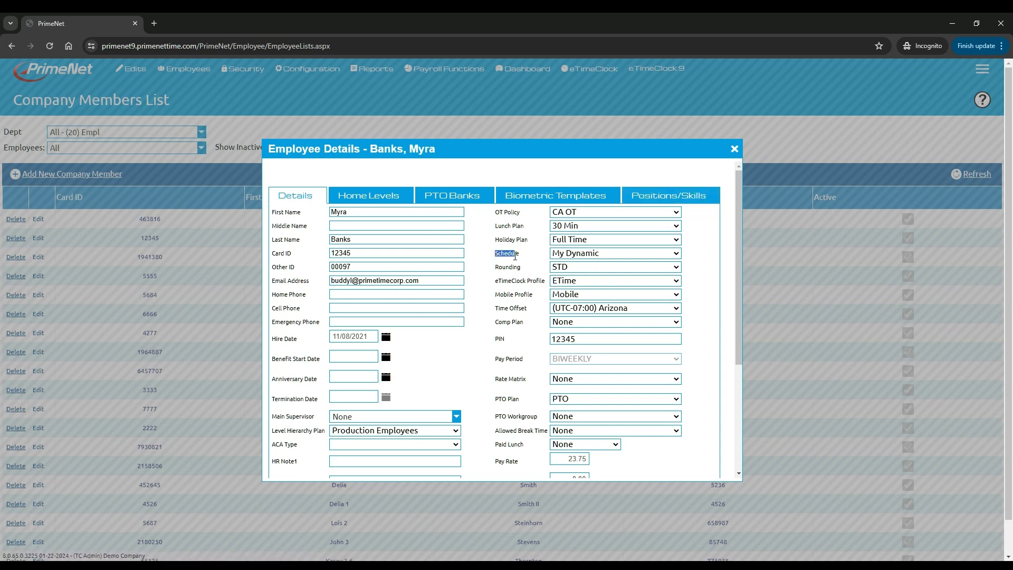
left_click(690, 199)
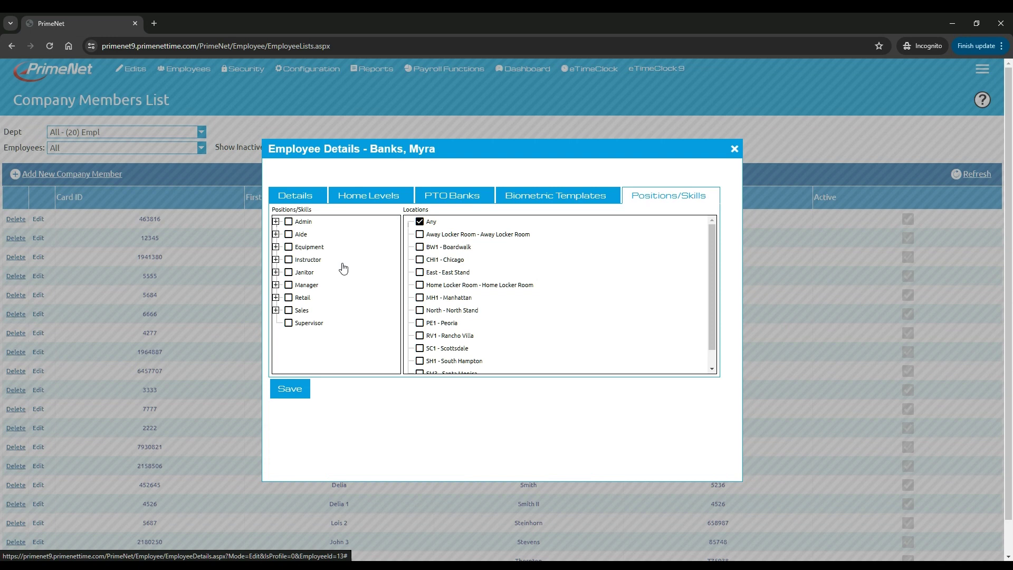
- Give the employee the Instructor skill under the Manager and Aide positions
left_click(275, 285)
left_click(298, 298)
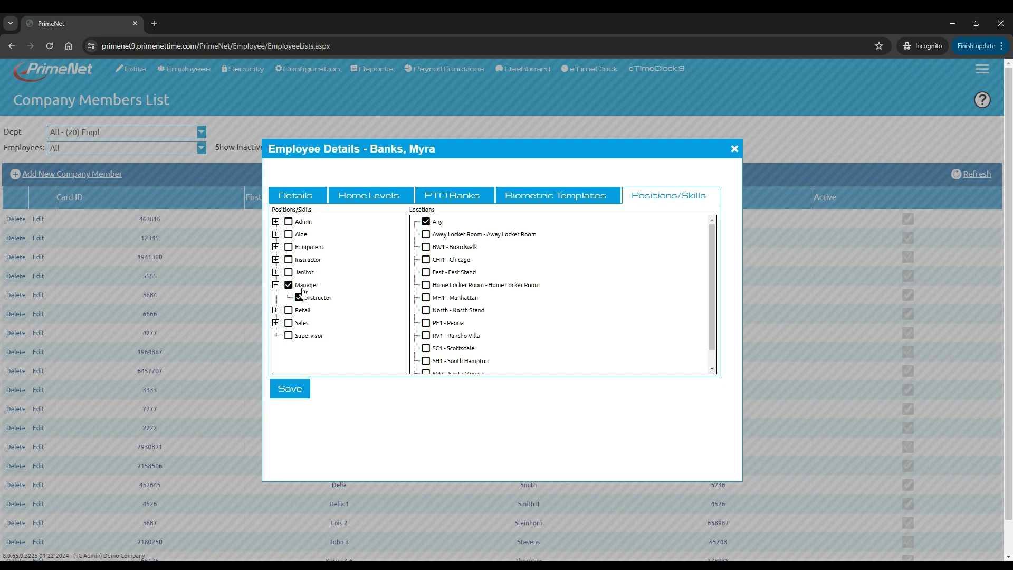
left_click(276, 235)
left_click(298, 247)
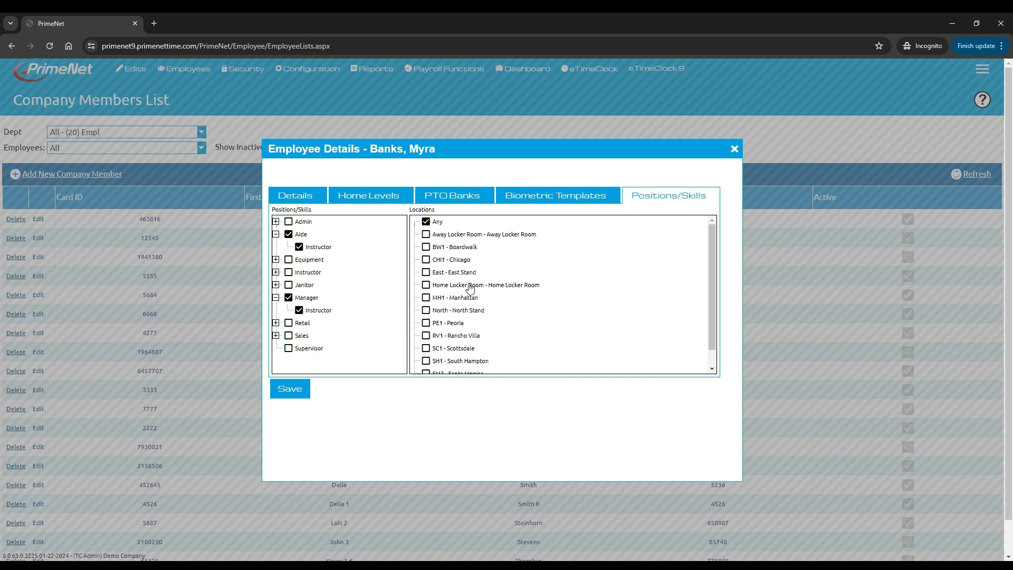
- Add Scottsdale, Away Locker Room, Boardwalk, Chicago and East Stand to the employee's locations
left_click(426, 348)
left_click(426, 234)
left_click(426, 247)
left_click(426, 260)
left_click(426, 272)
- Give the employee Instructor under Sales too, and save the employee details
left_click(275, 335)
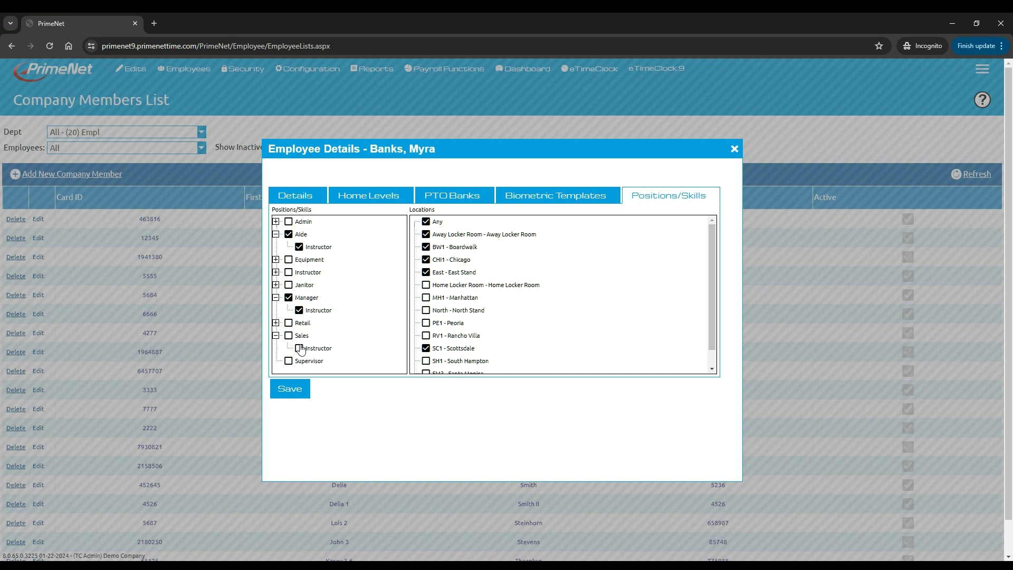
left_click(300, 349)
left_click(296, 393)
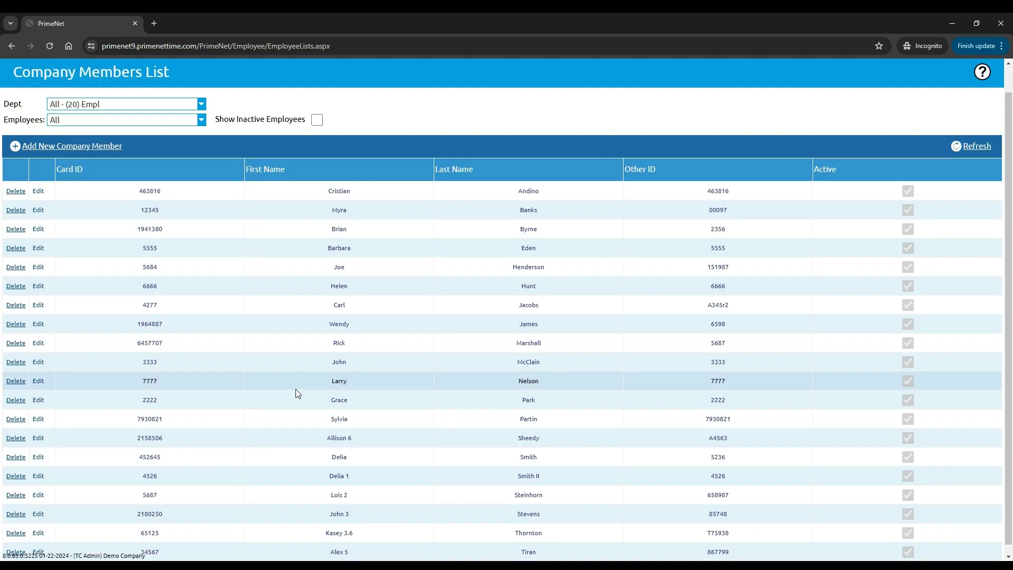
- Navigate to Dynamic Schedules > Schedule Definitions, showing the 06/21–06/27/2024 week
scroll(355, 315, "up", 1)
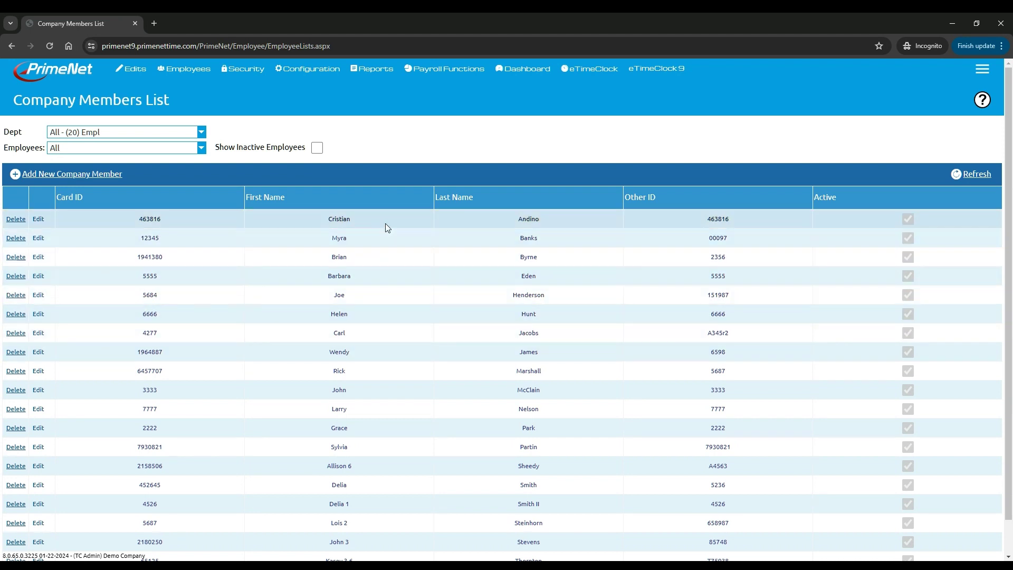
mouse_move(311, 69)
mouse_move(298, 105)
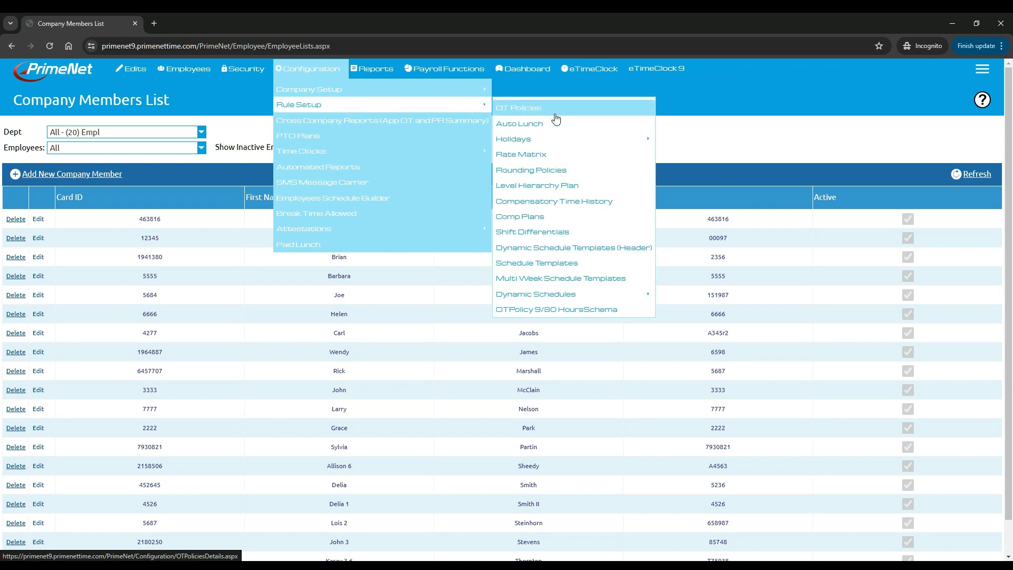
mouse_move(567, 296)
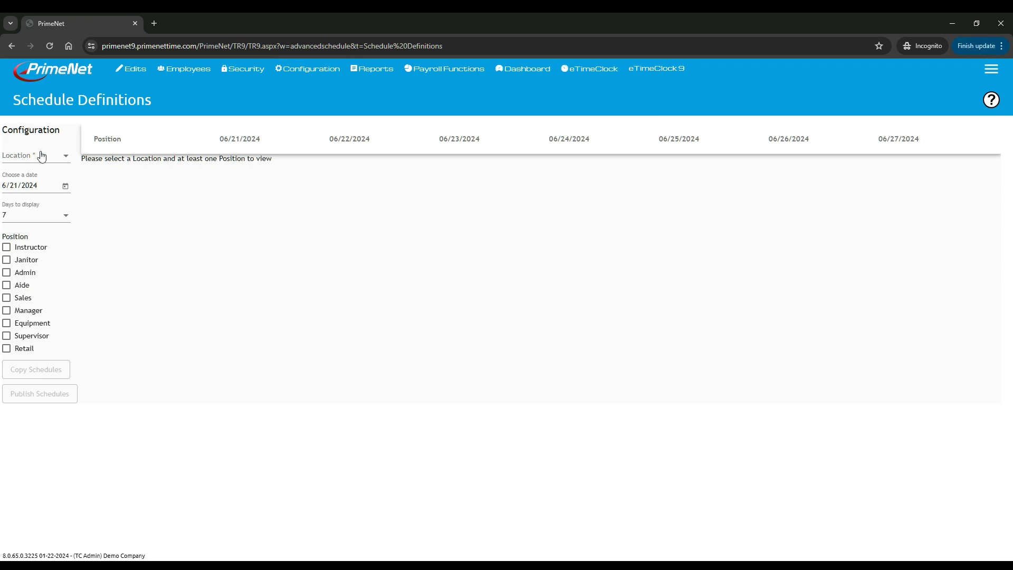
- Show Boardwalk's Instructor row starting June 23, 2024, and add a new Instructor shift
left_click(66, 159)
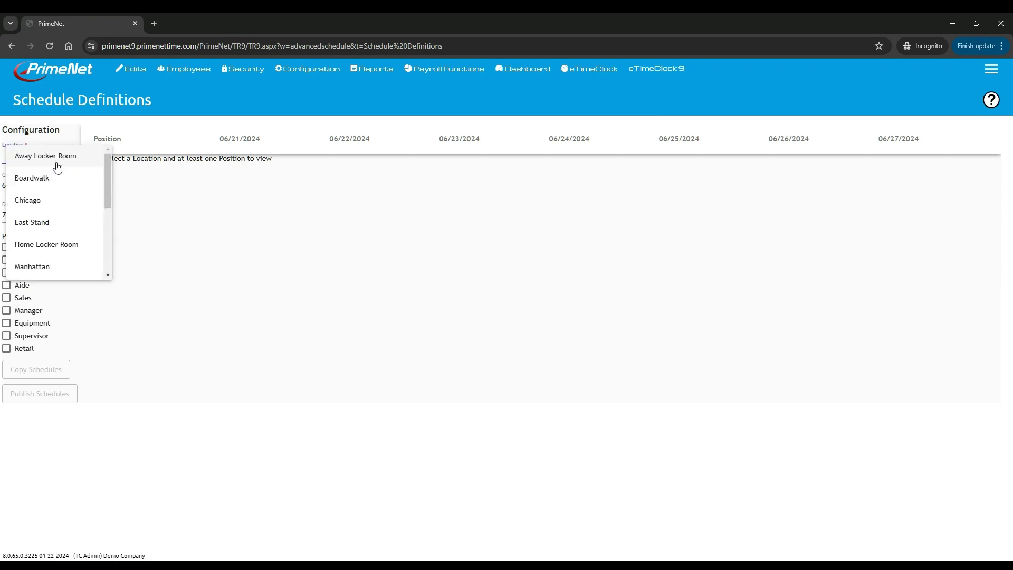
left_click(33, 183)
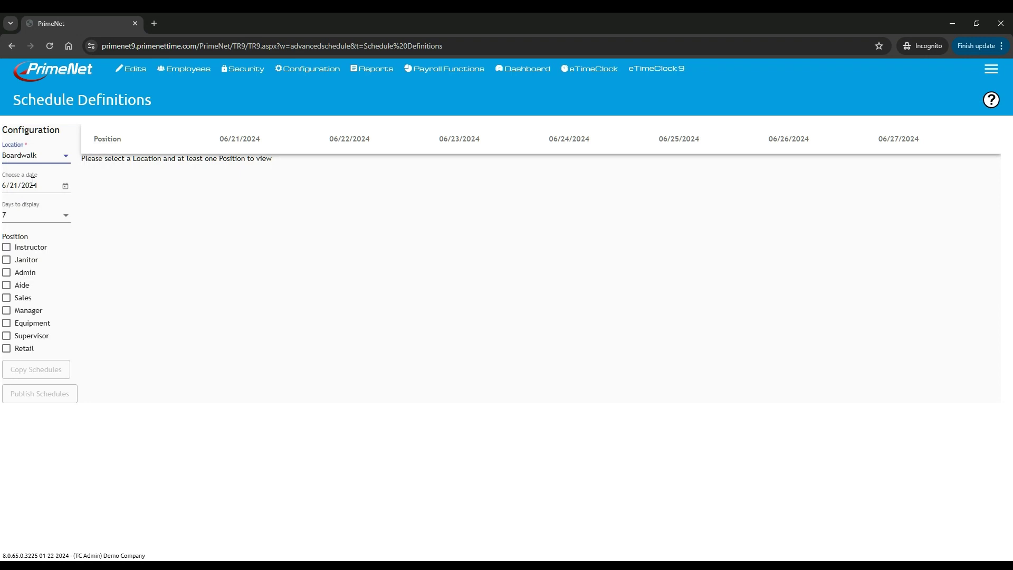
left_click(66, 186)
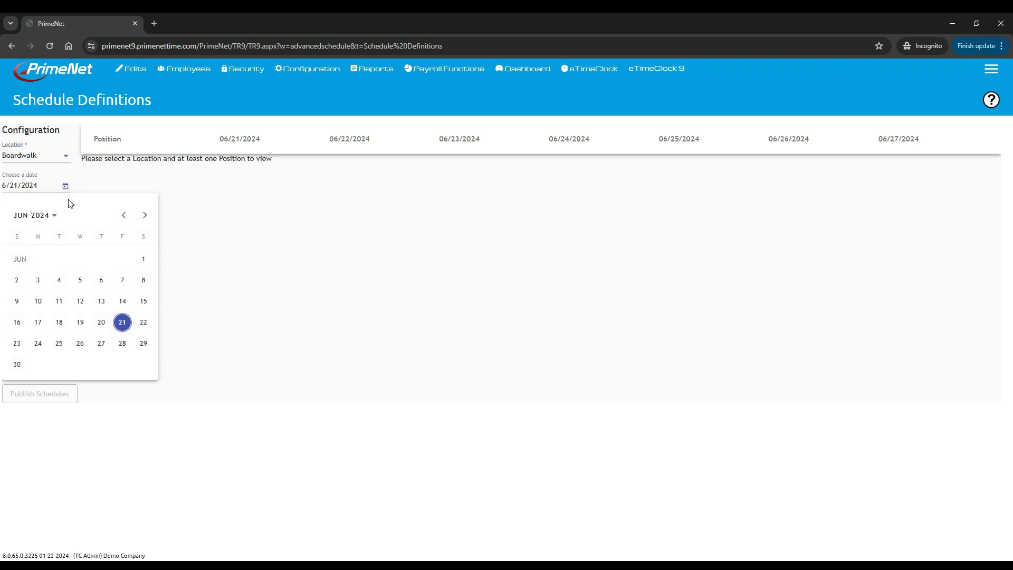
left_click(17, 344)
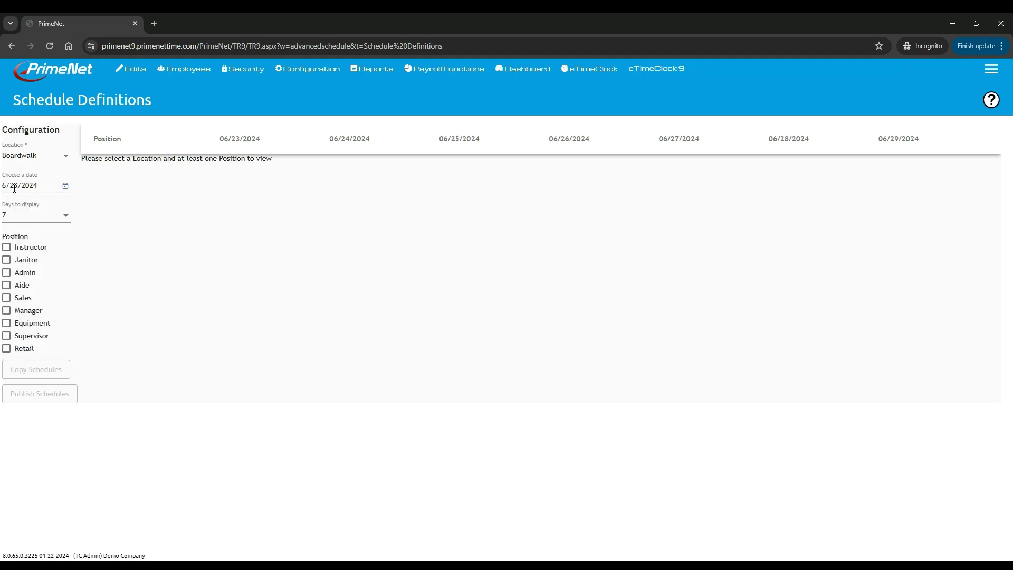
left_click(6, 250)
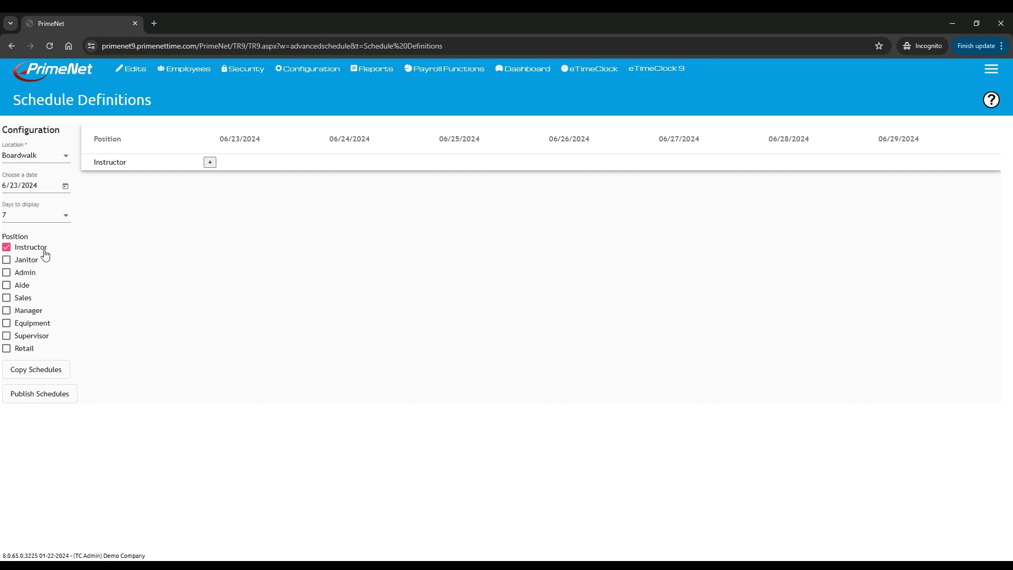
left_click(210, 162)
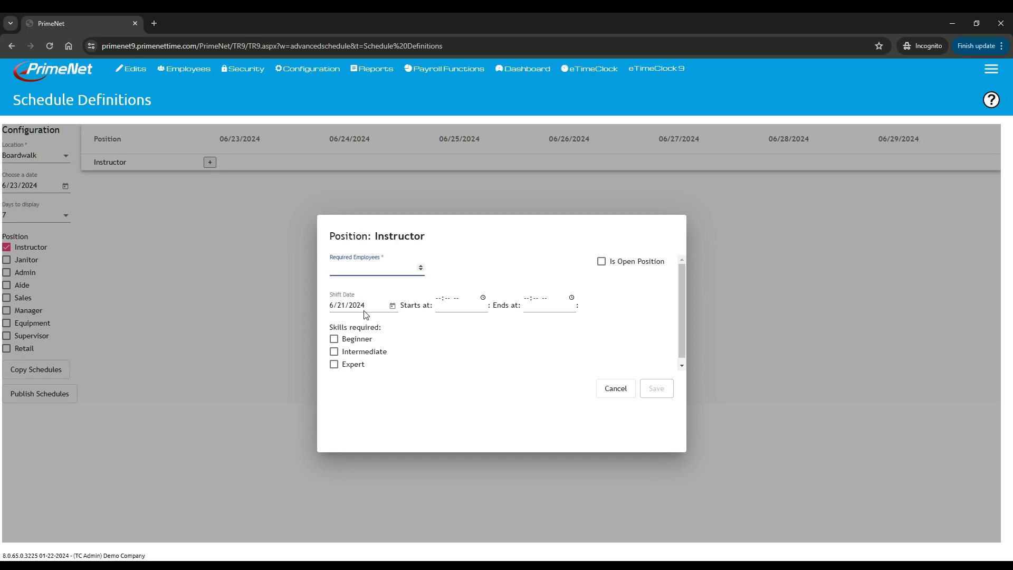
- Set the shift to 06/24/2024, 2 required employees, from 08:00 to 16:00
left_click(391, 306)
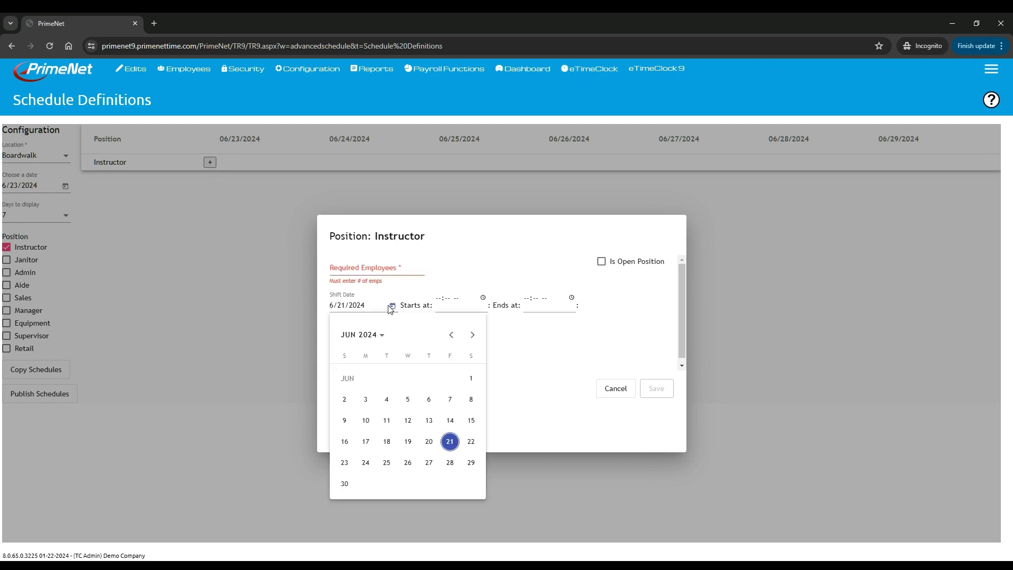
left_click(364, 464)
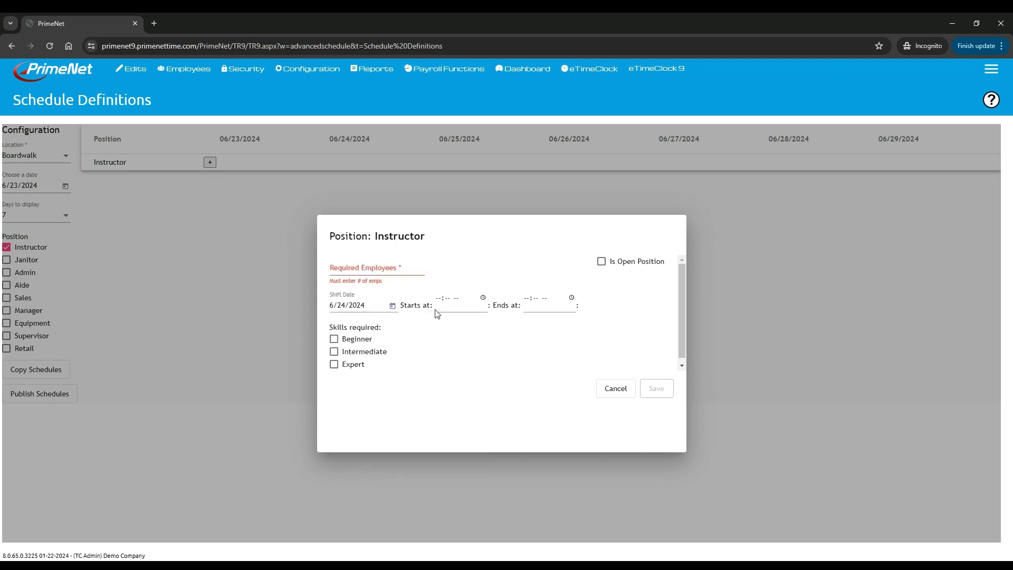
left_click(357, 266)
type("2")
left_click(438, 307)
type("00")
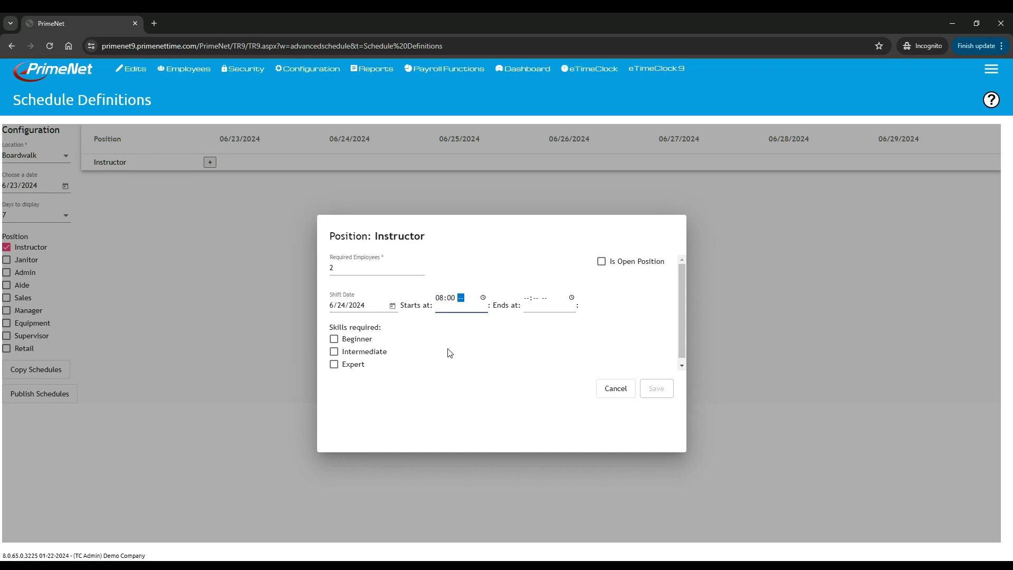
type("a")
key("Tab")
type("0400p")
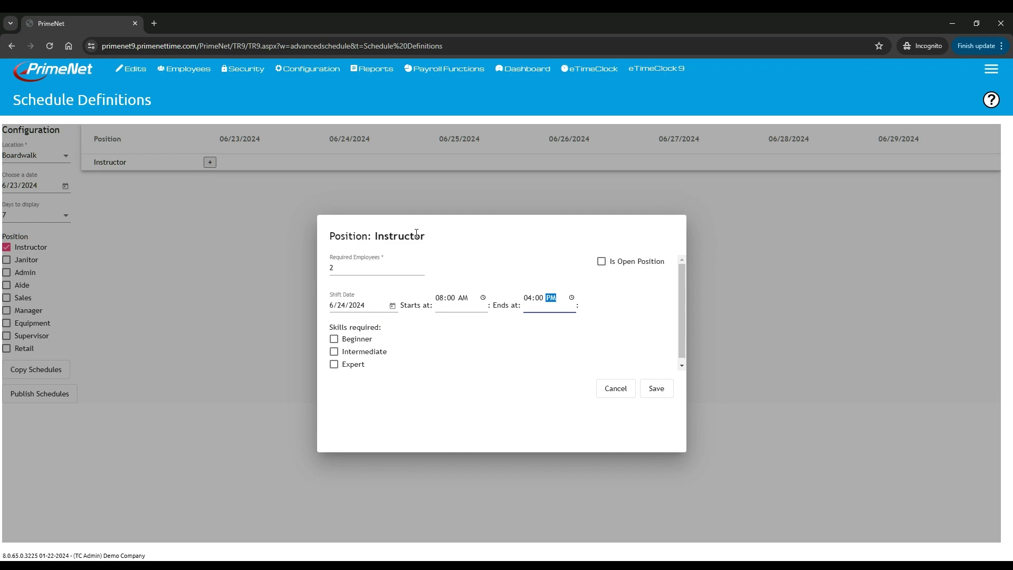
- Require Expert, Intermediate and Beginner skills and save the Instructor shift
left_click(347, 367)
left_click(334, 352)
left_click(334, 340)
left_click(659, 389)
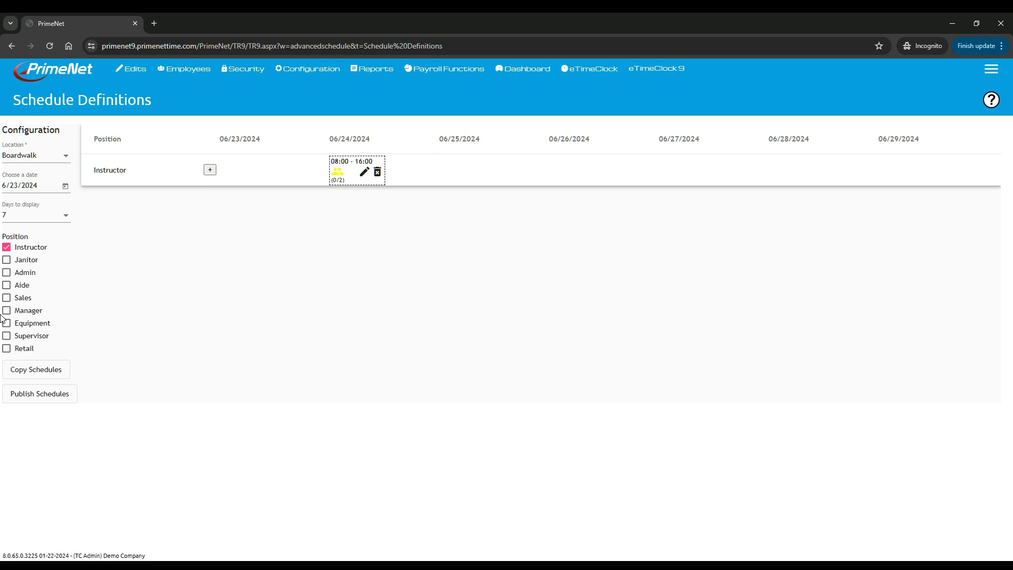
- Copy the schedules with a copy start date of 6/25 and accept the success message
left_click(38, 372)
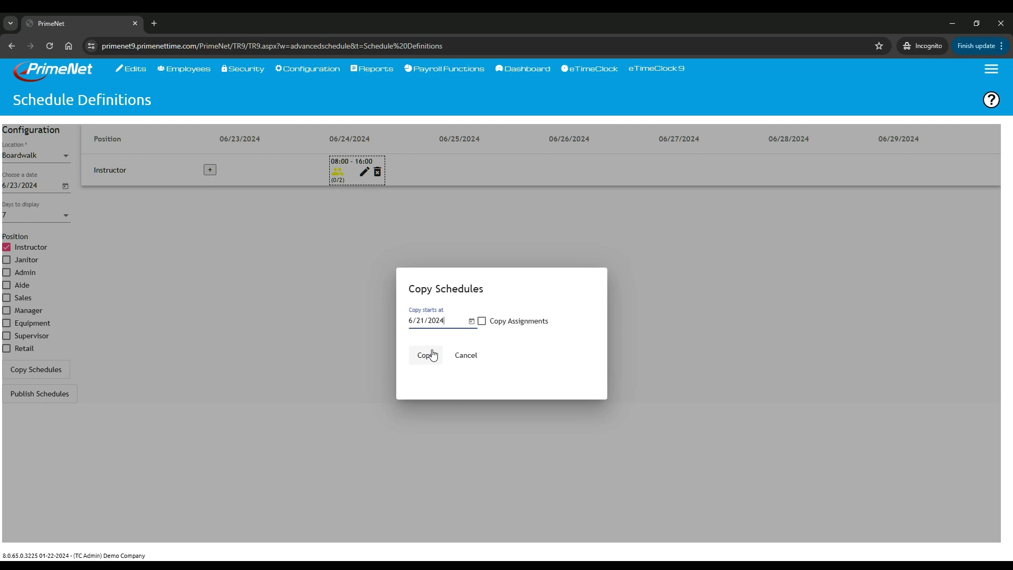
left_click(472, 321)
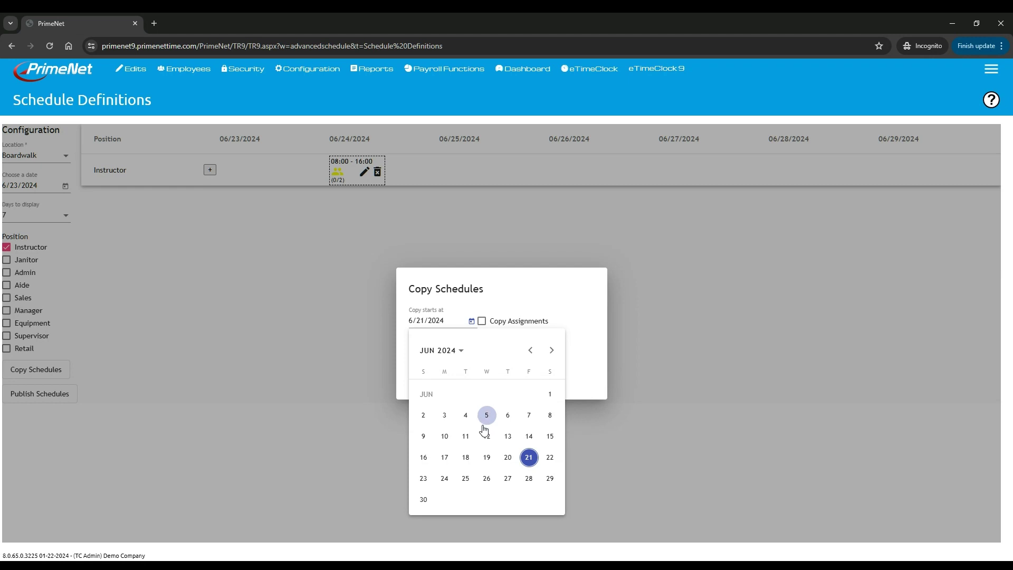
left_click(465, 481)
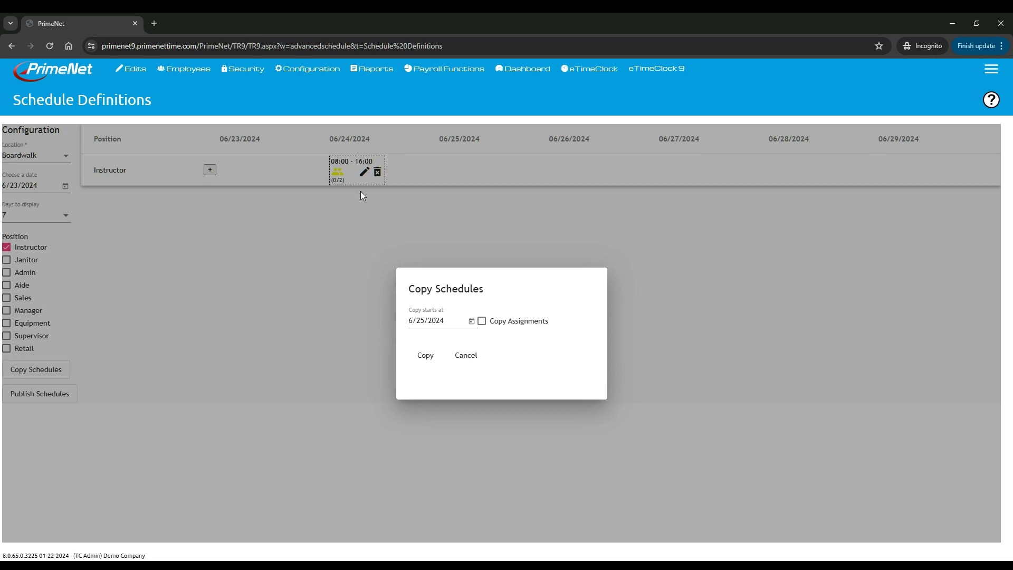
left_click(421, 357)
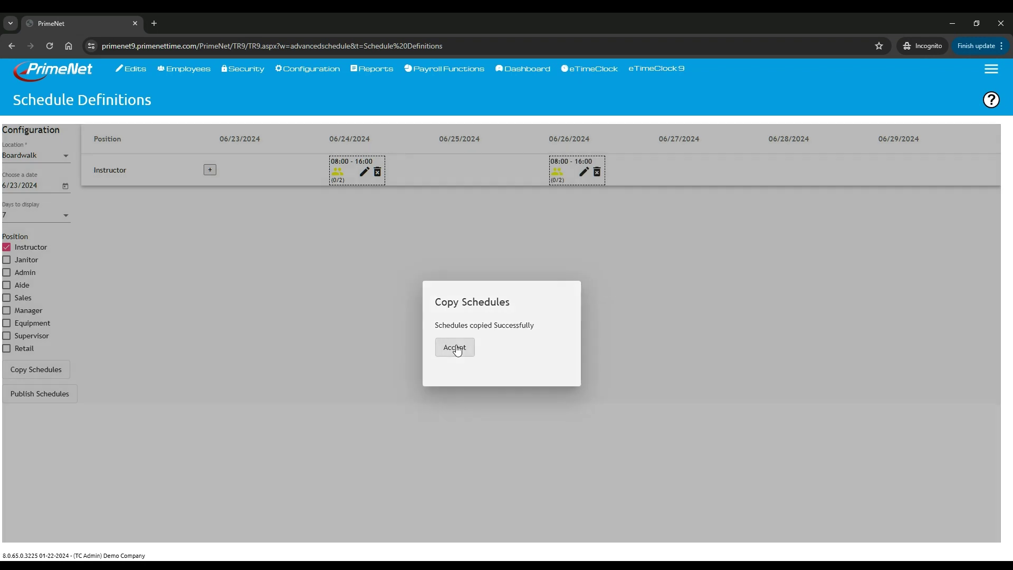
left_click(457, 351)
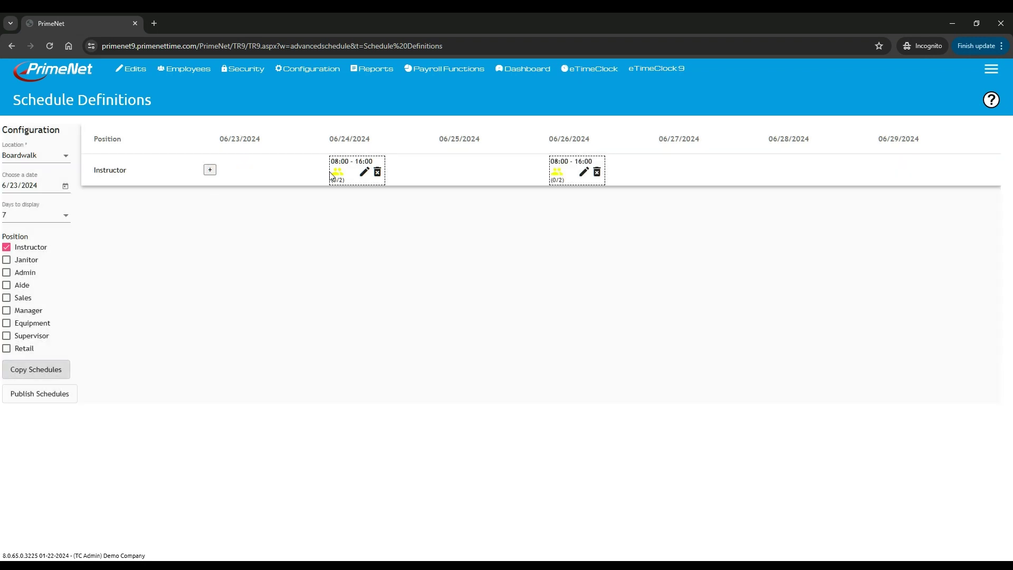
- Copy the schedules again starting 6/24 and accept the success message
left_click(48, 372)
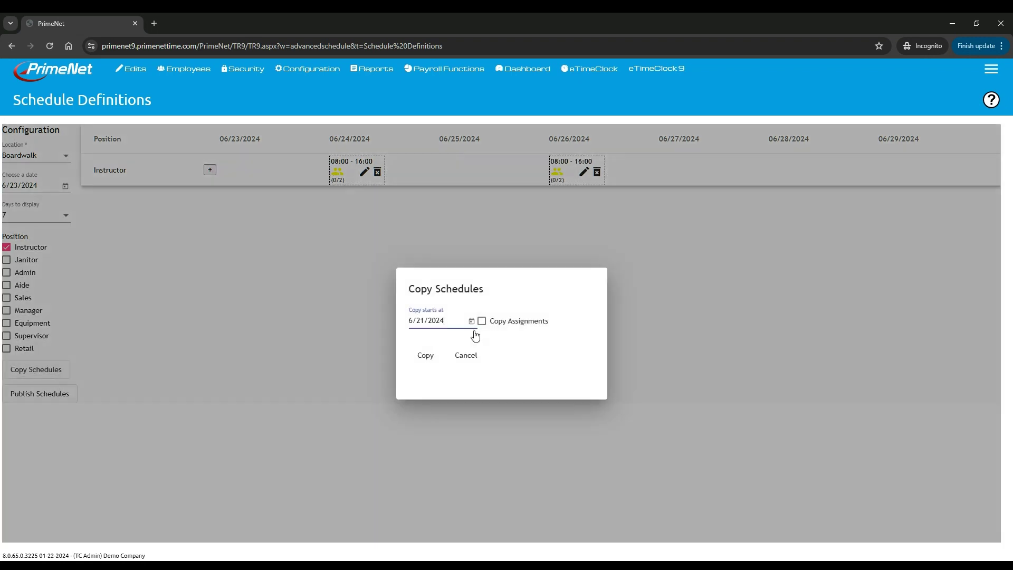
left_click(470, 322)
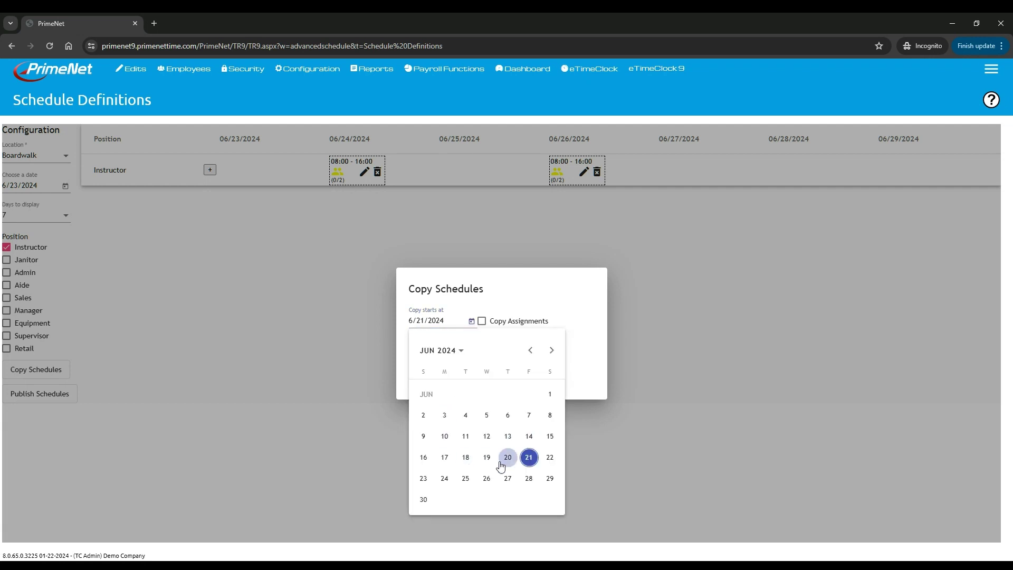
left_click(444, 478)
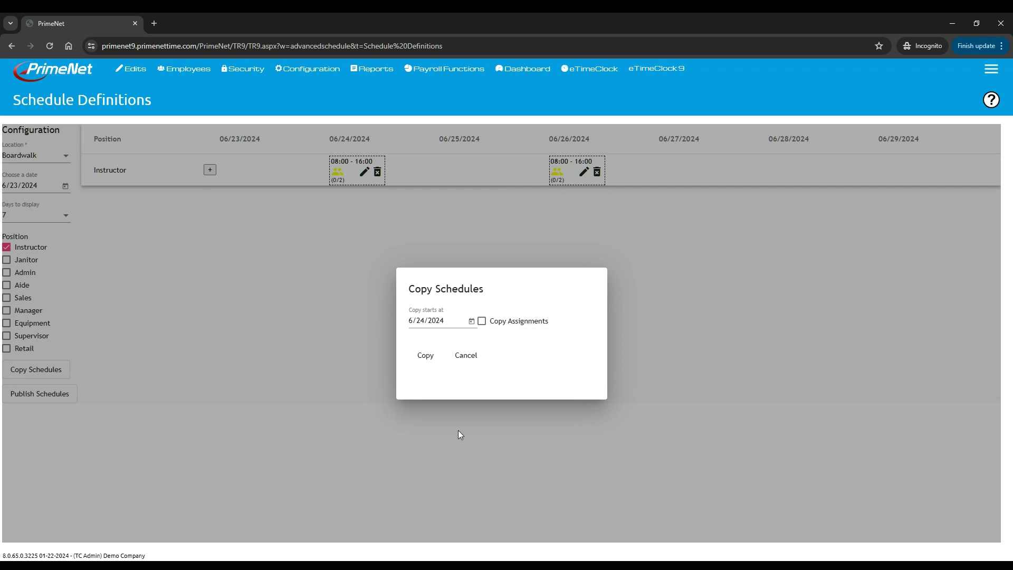
left_click(425, 356)
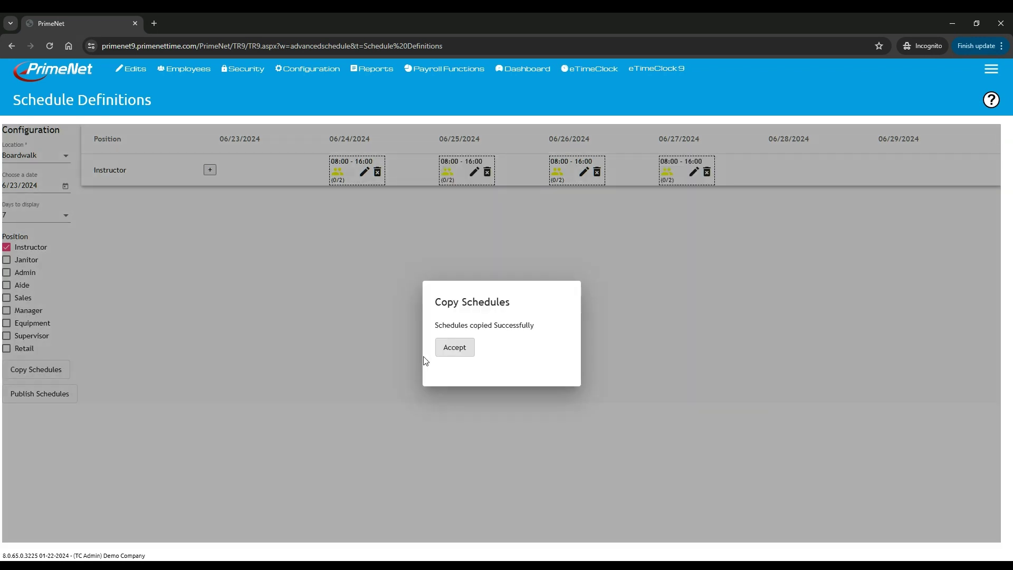
left_click(455, 347)
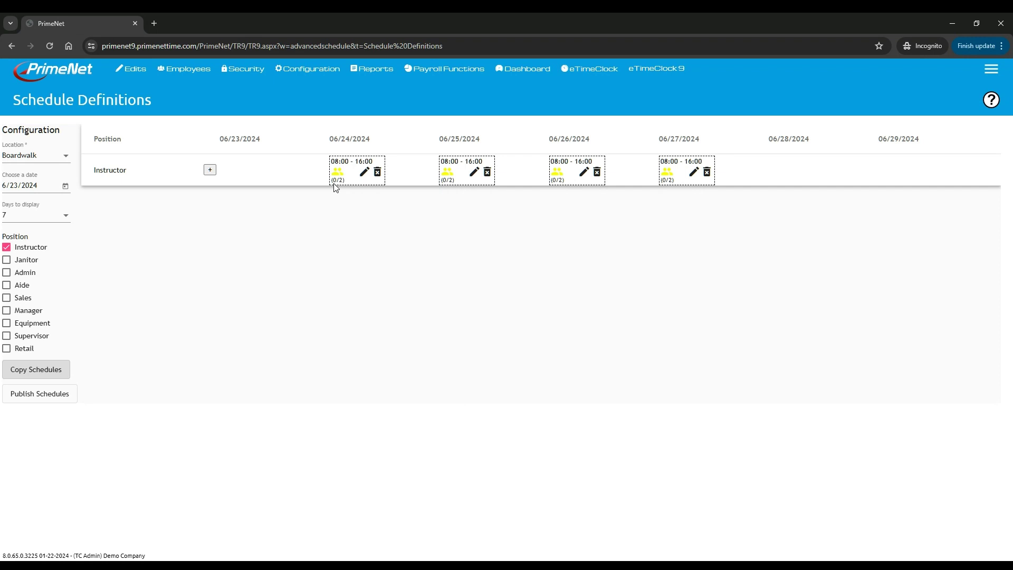
- Open employee assignment for the 06/24 Instructor shift, leaving the level filter unchanged
left_click_drag(340, 181, 337, 180)
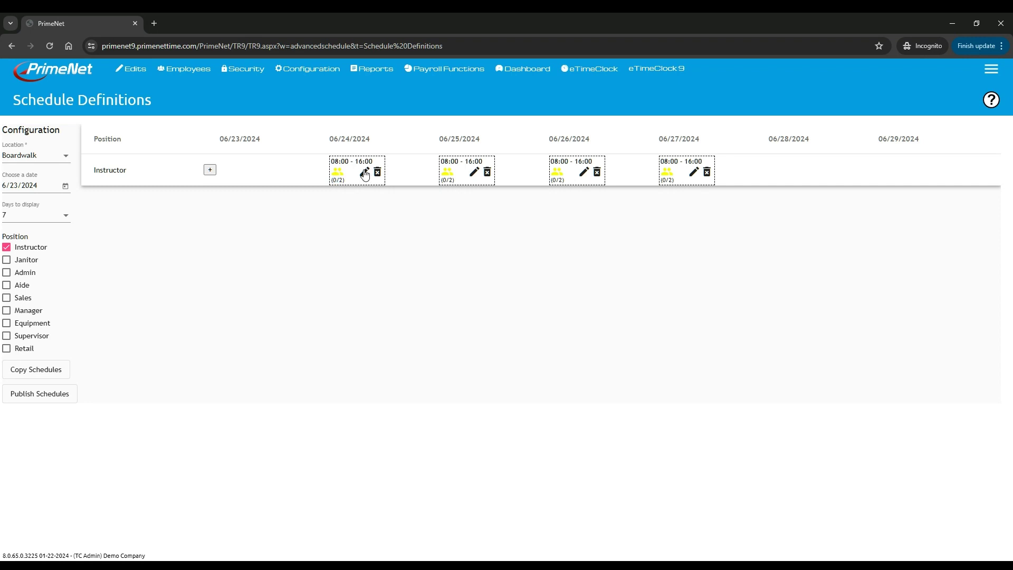
left_click(364, 173)
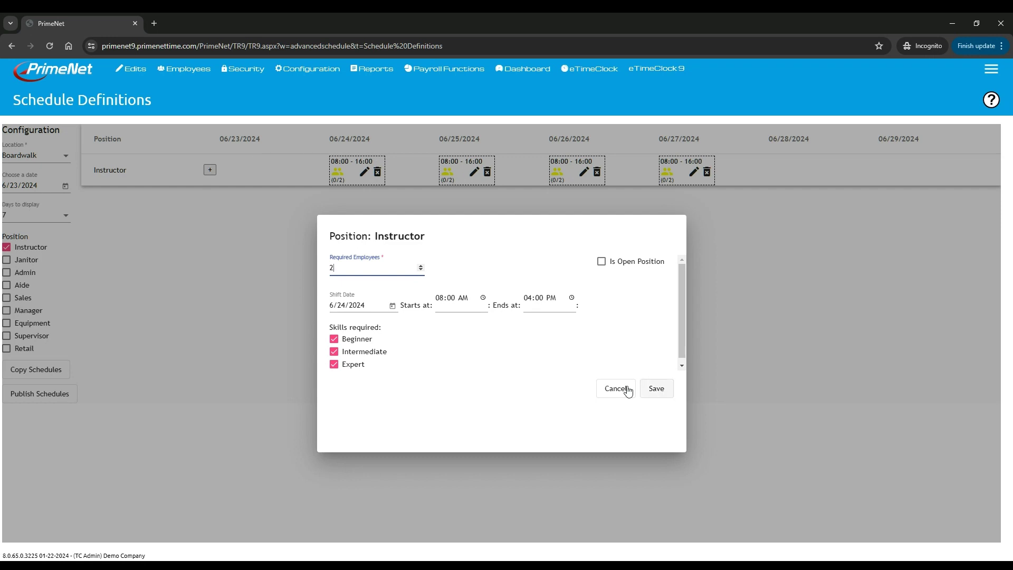
left_click(612, 389)
left_click(337, 173)
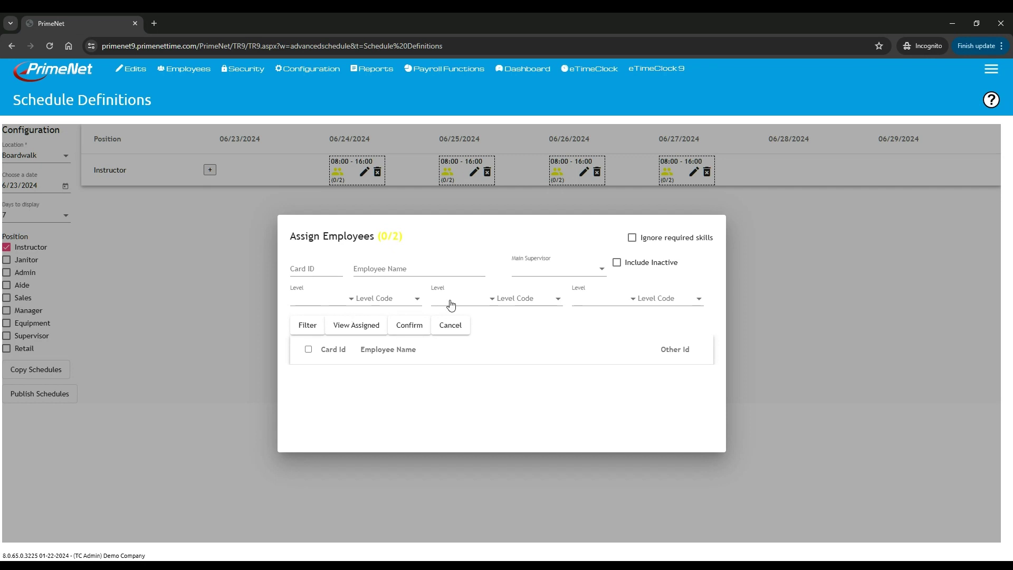
left_click(328, 302)
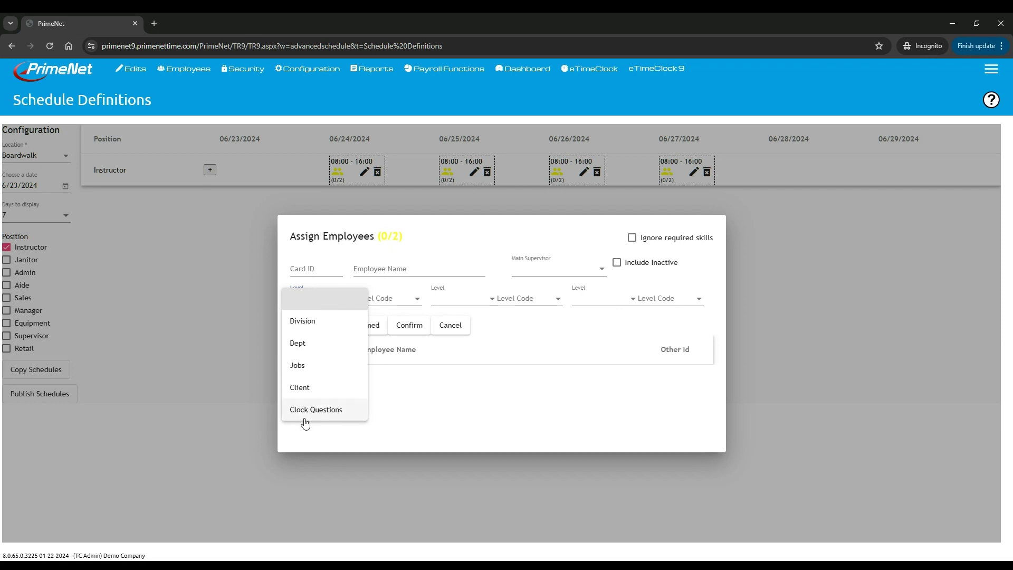
left_click(512, 342)
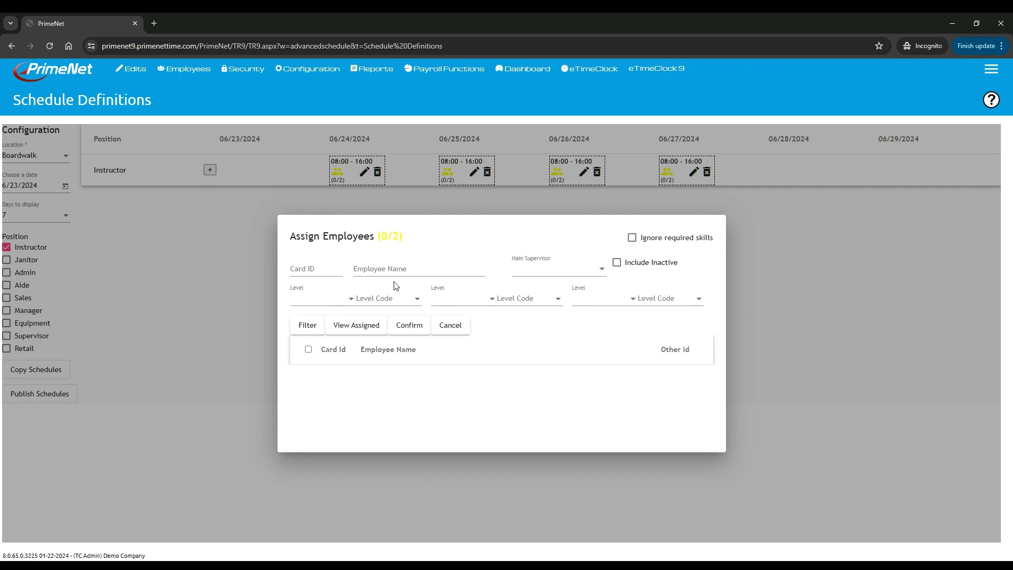
- Filter eligible employees and confirm two of them on the 06/24 shift
left_click(308, 326)
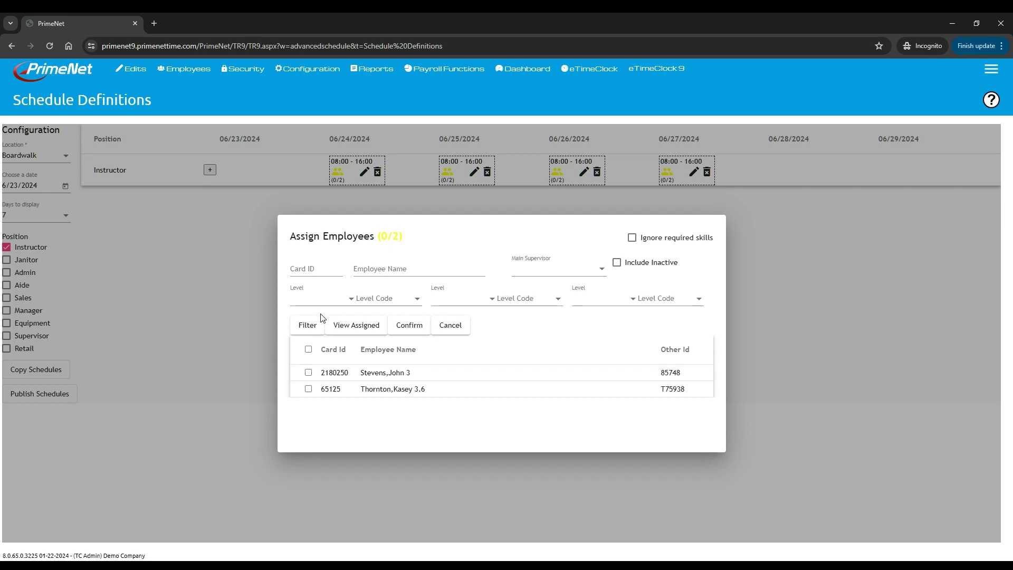
left_click(308, 350)
left_click(309, 372)
left_click(309, 389)
left_click(417, 330)
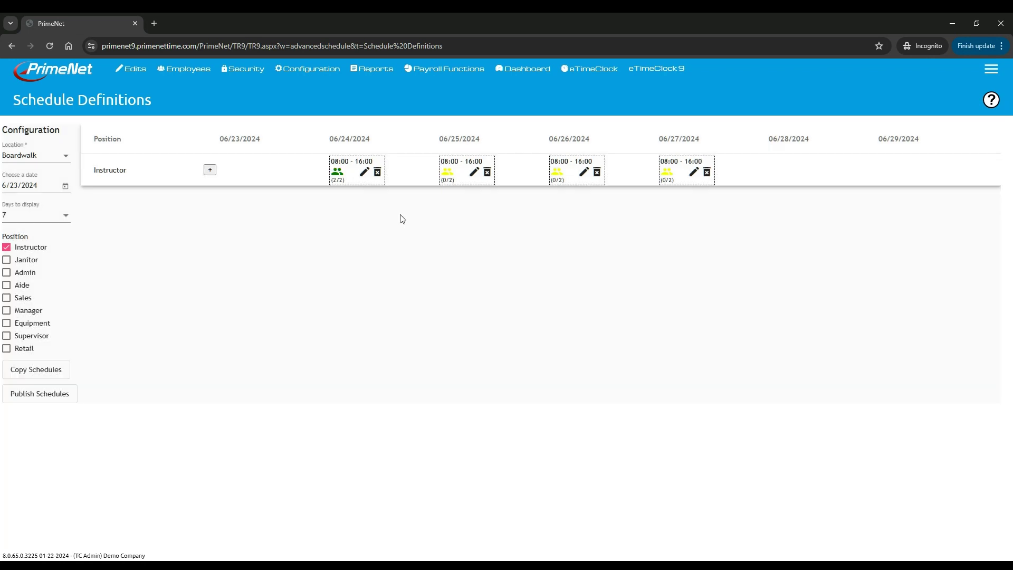
left_click(451, 177)
- Assign two eligible employees to the 06/25 shift and confirm
left_click(312, 326)
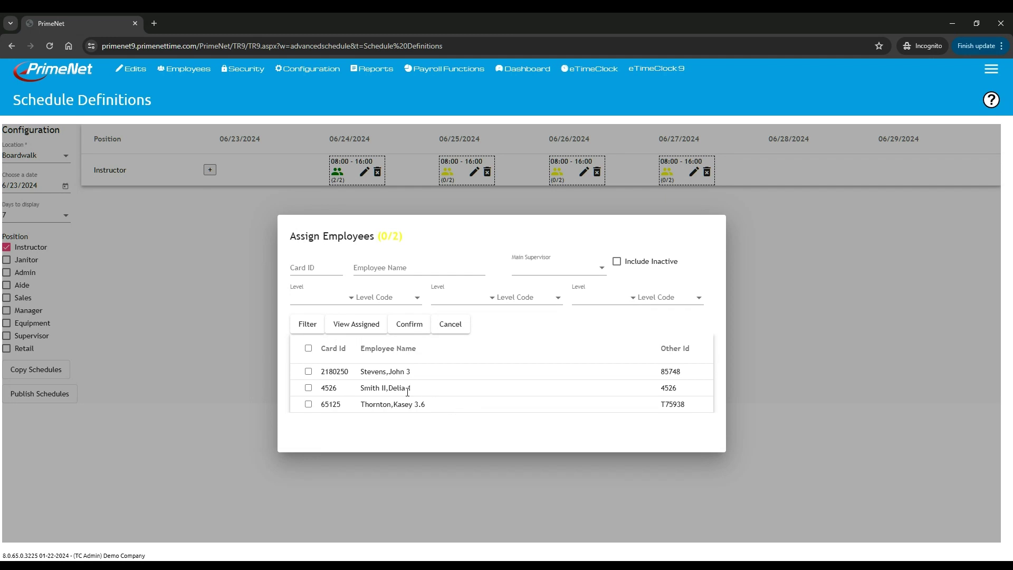
left_click_drag(423, 389, 360, 389)
left_click(309, 371)
left_click(308, 388)
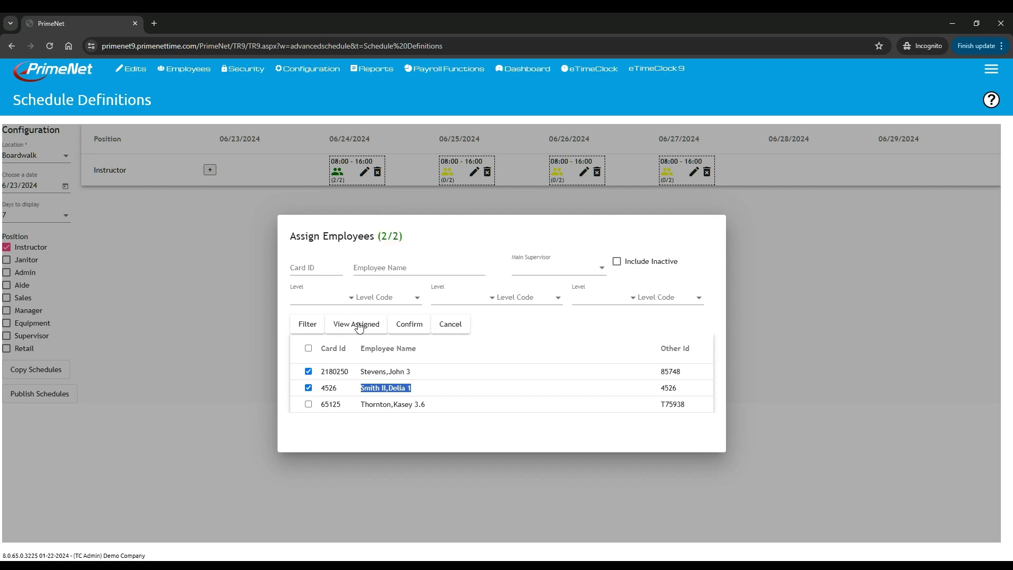
left_click(407, 324)
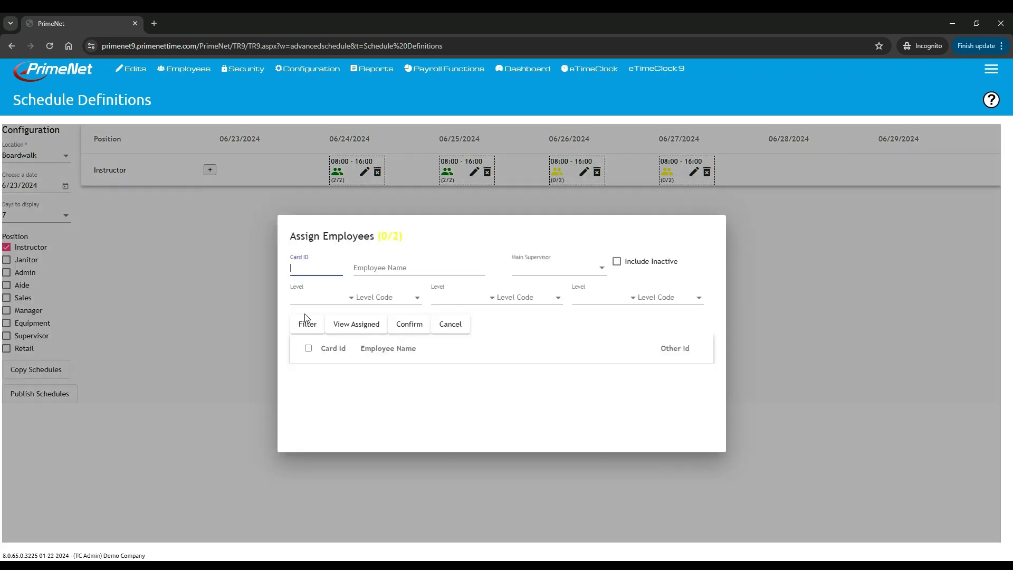
- Assign one eligible employee to the 06/26 shift and confirm
left_click(308, 324)
left_click(309, 404)
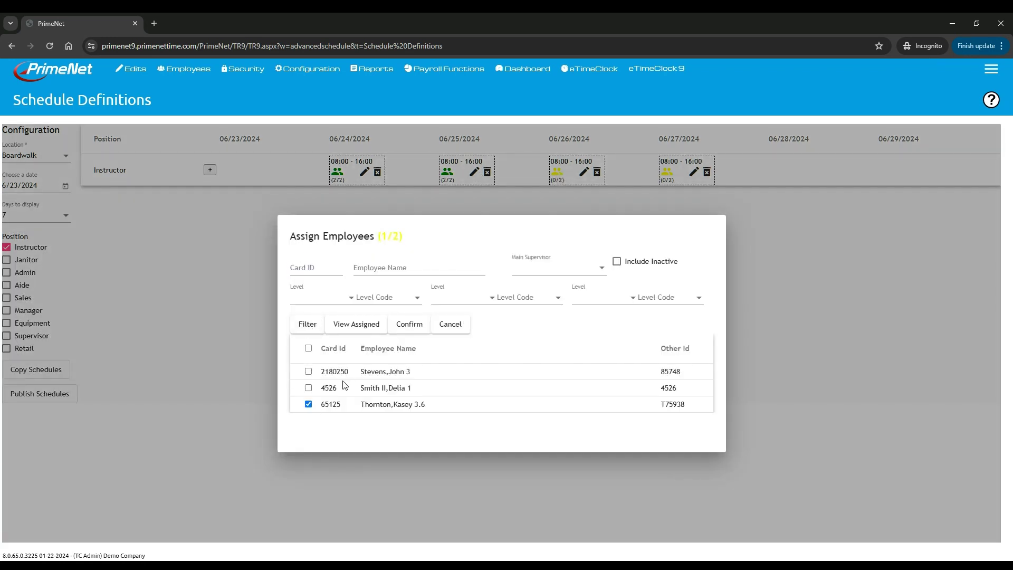
left_click(415, 326)
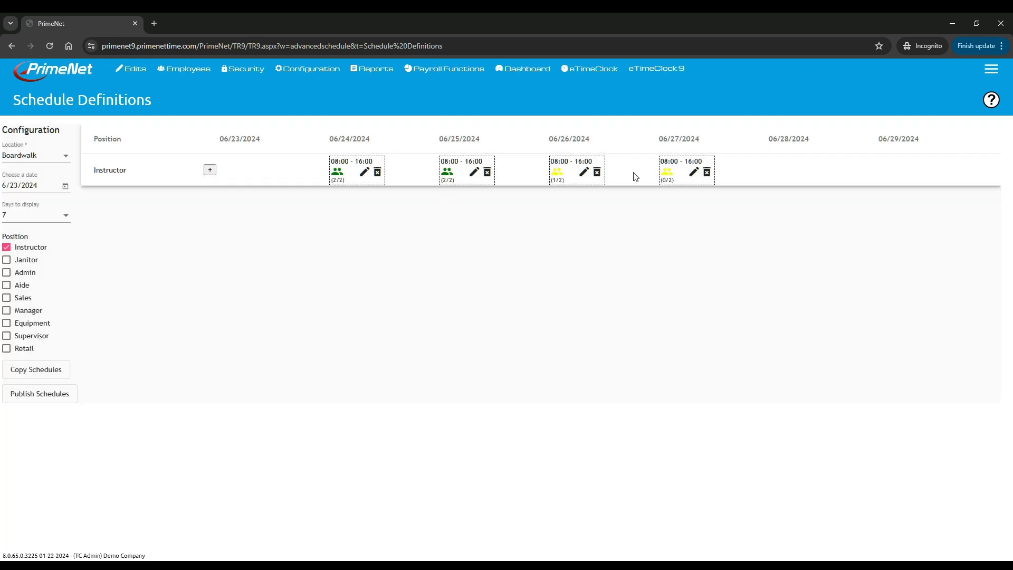
- Assign two eligible employees to the 06/27 shift and confirm
left_click(667, 175)
left_click(309, 325)
left_click(309, 372)
left_click(309, 388)
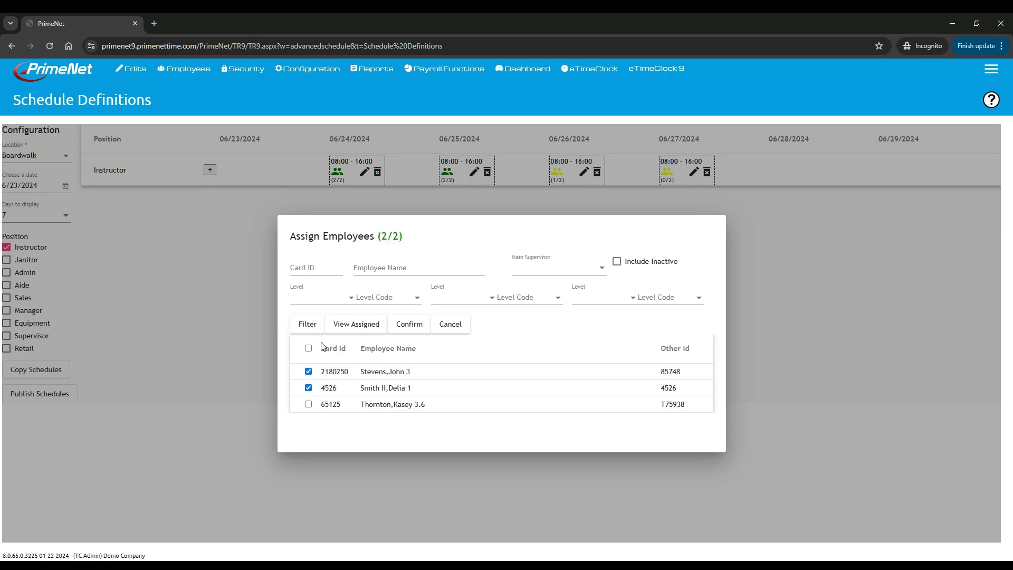
left_click(411, 326)
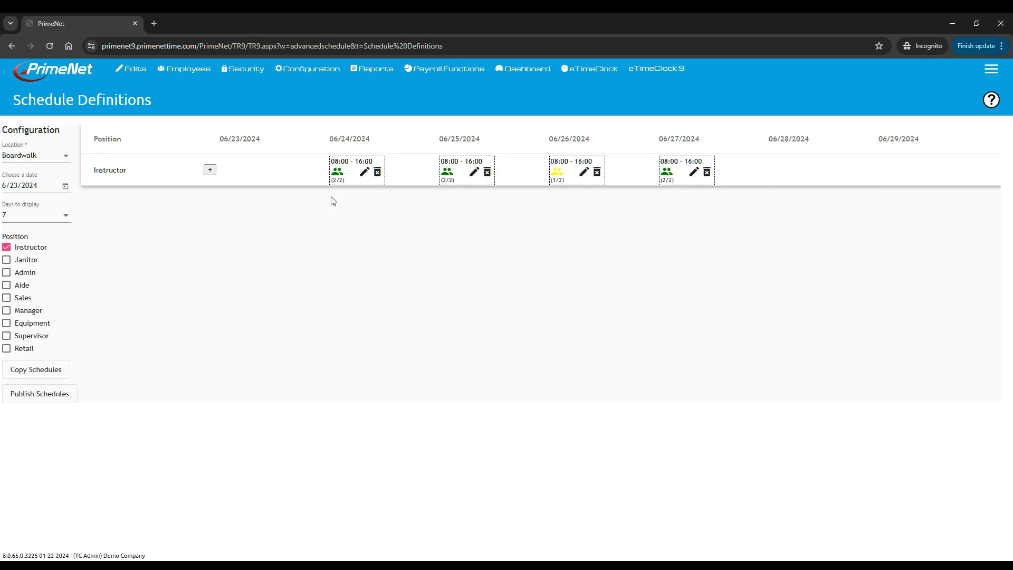
- Publish the Boardwalk Instructor schedules and accept the confirmation and success messages
left_click(35, 397)
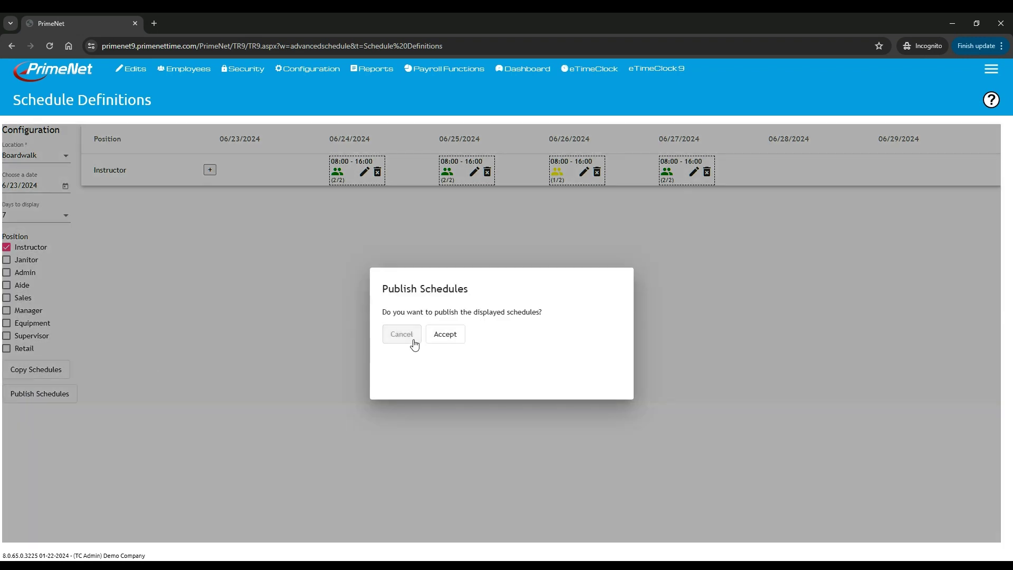
left_click(445, 334)
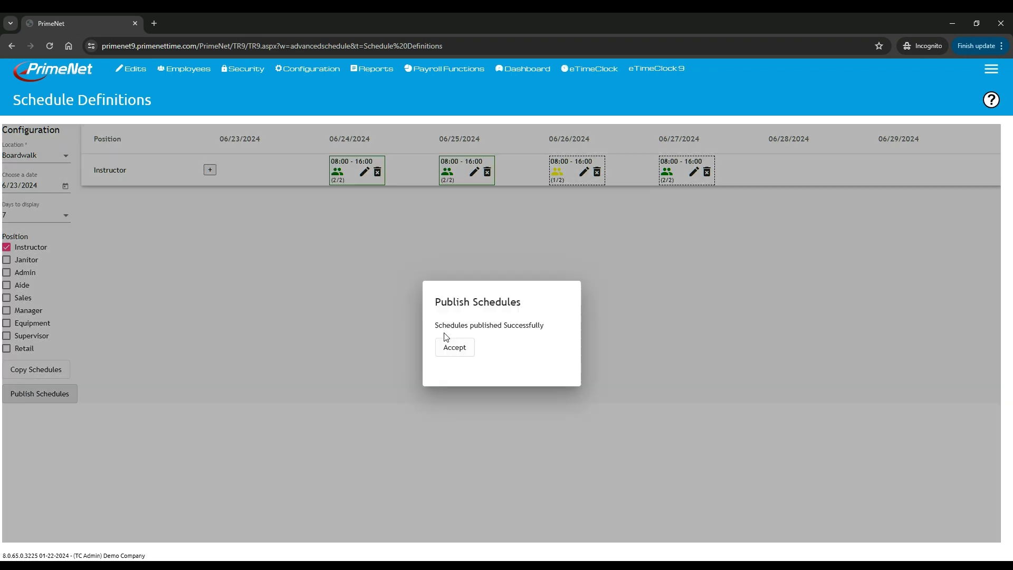
left_click(455, 348)
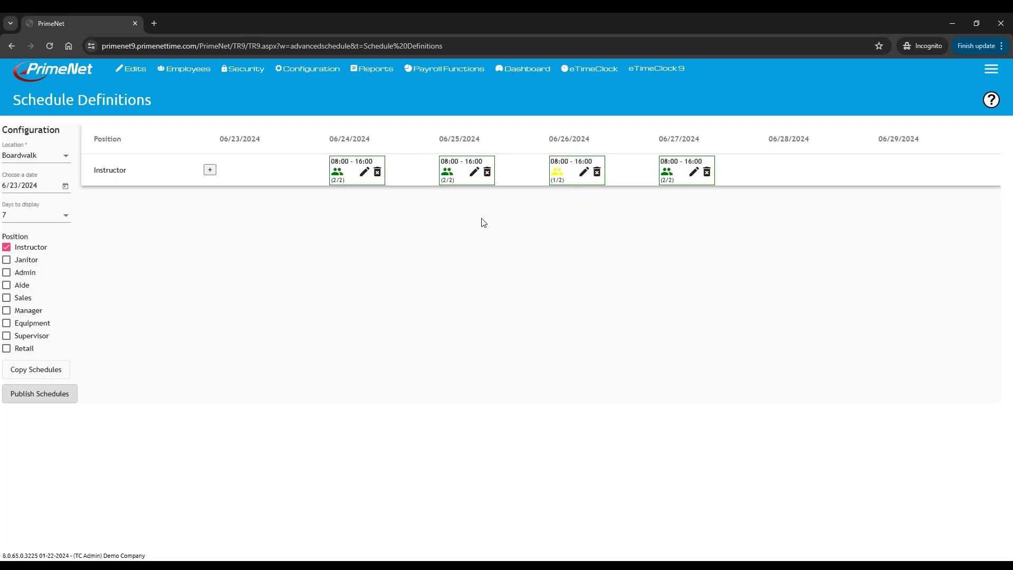
- Copy the first assigned employee's Card ID from the 06/24 shift list
left_click(338, 173)
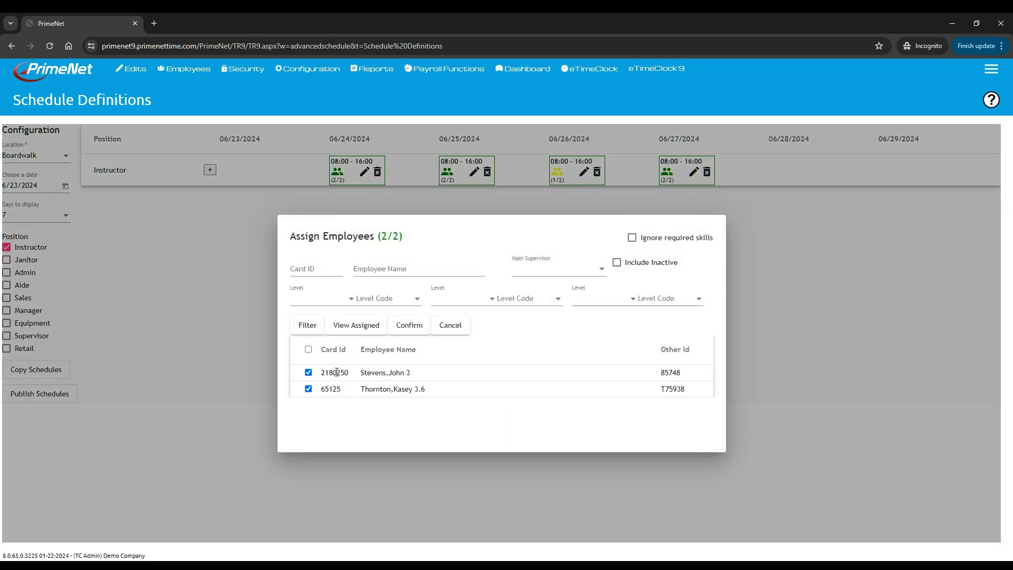
left_click_drag(348, 373, 331, 373)
right_click(323, 374)
left_click(338, 385)
left_click(766, 357)
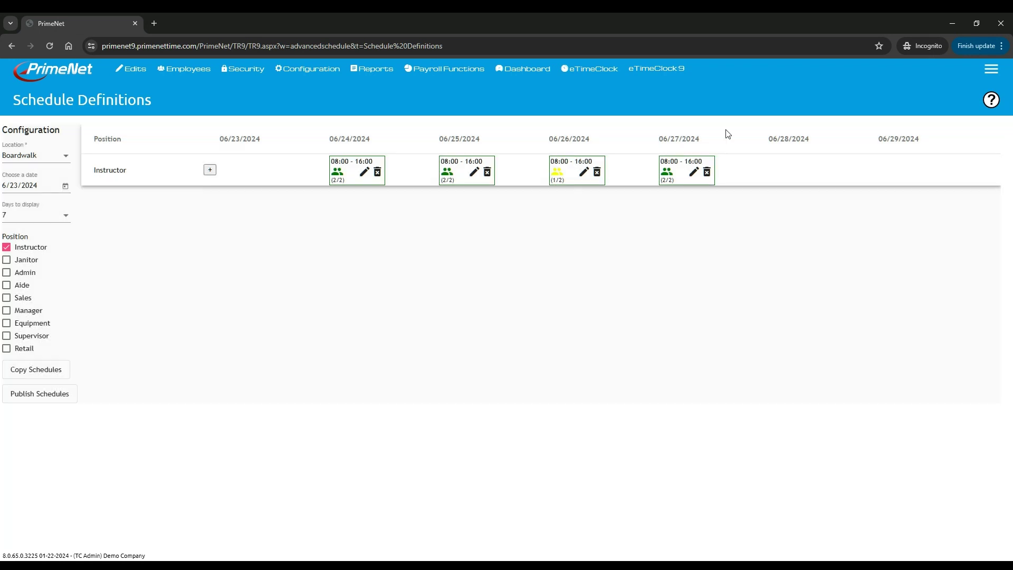
- Sign in to eTimeClock 9 with the pasted badge ID and open View Scheduling
left_click(657, 69)
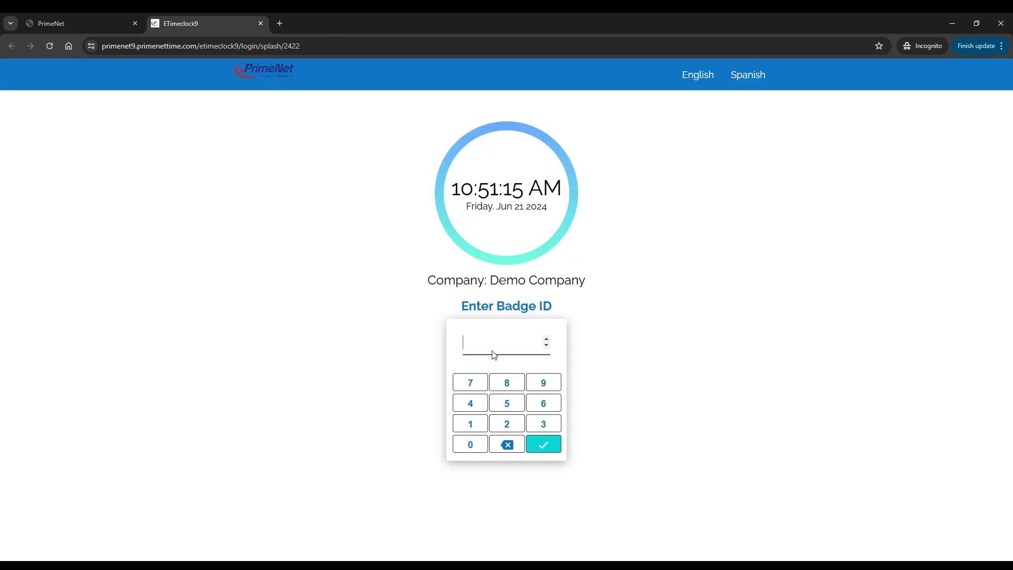
left_click(494, 355)
left_click(545, 445)
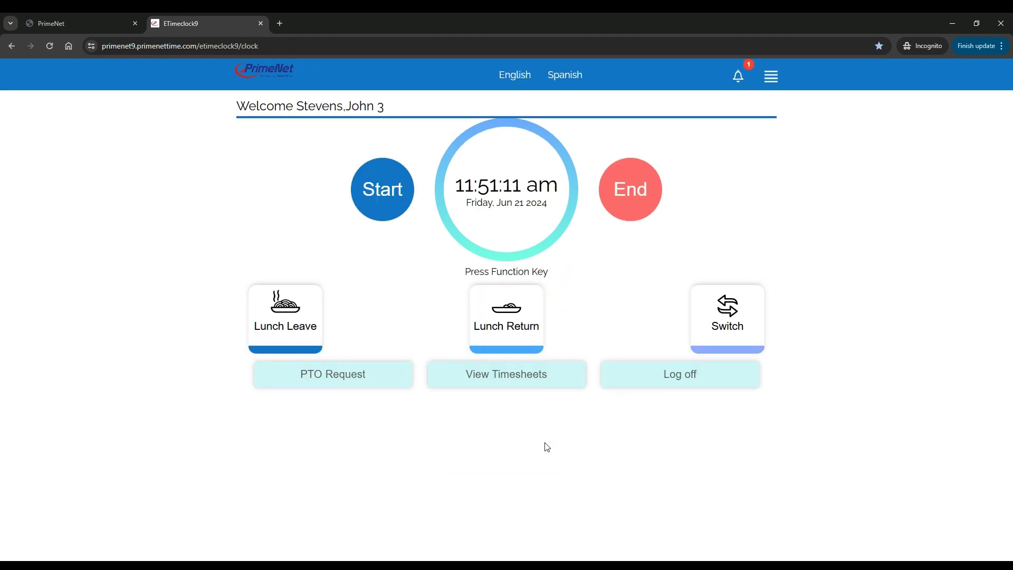
left_click(772, 78)
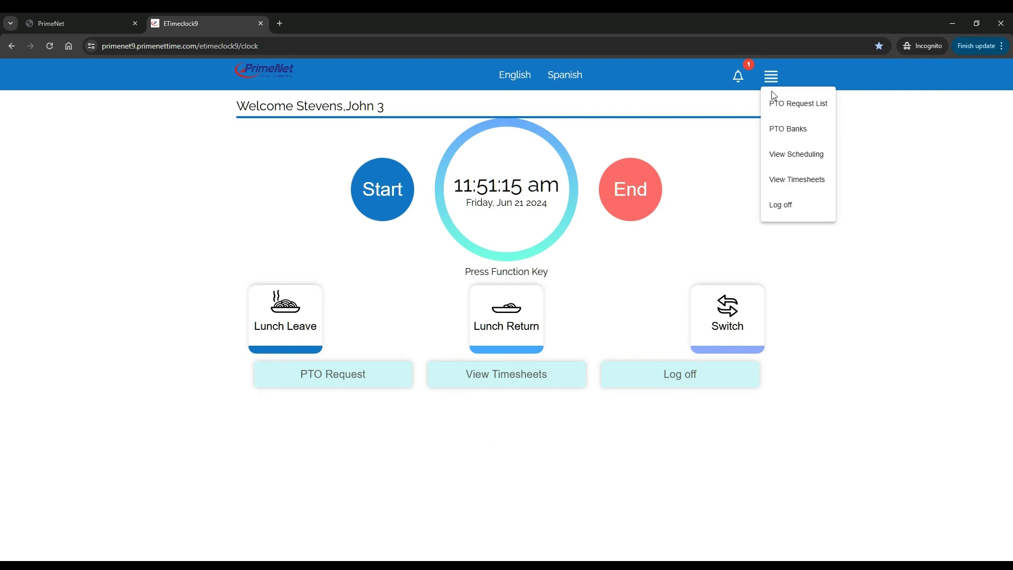
left_click(811, 158)
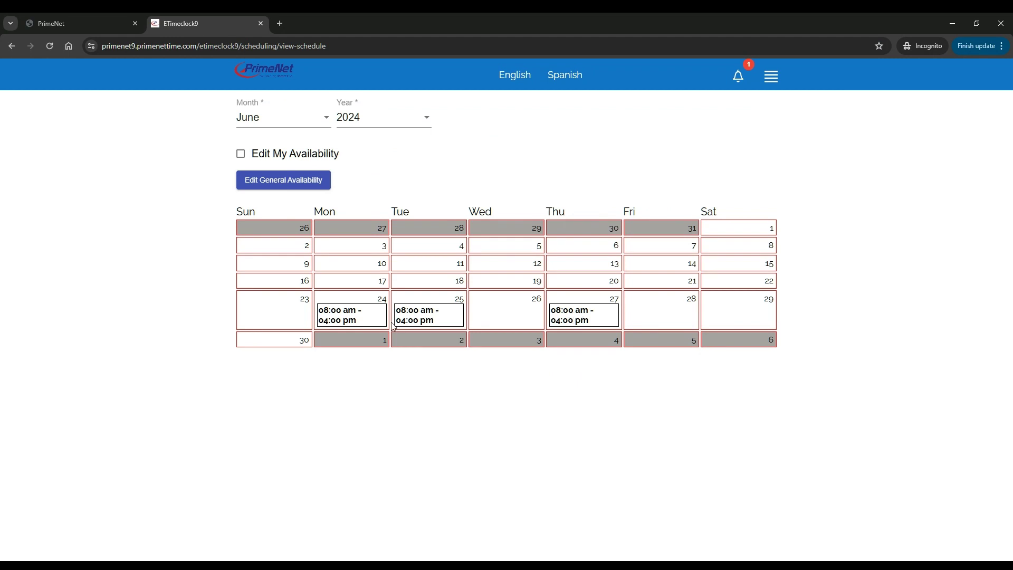
- Send a swap request for the Tue 25 08:00 am–04:00 pm Boardwalk shift to the first listed coworker
left_click(416, 323)
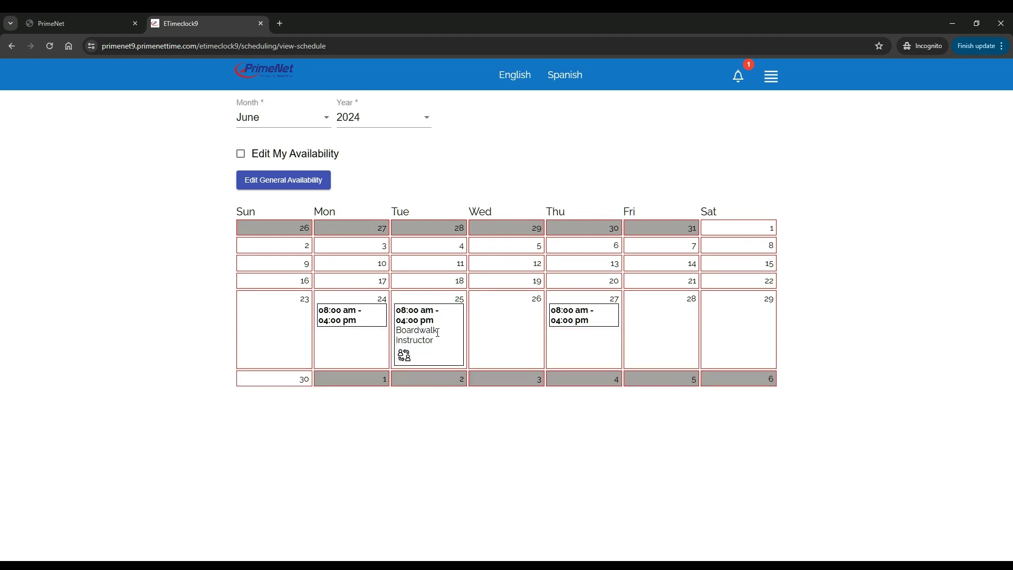
left_click_drag(444, 334, 402, 343)
left_click(404, 355)
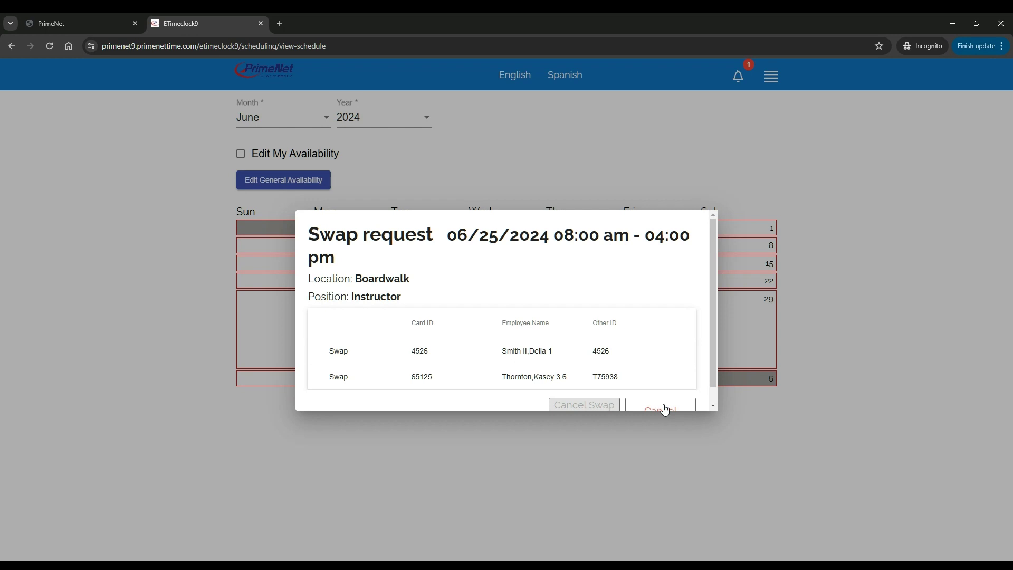
left_click(339, 353)
left_click(594, 114)
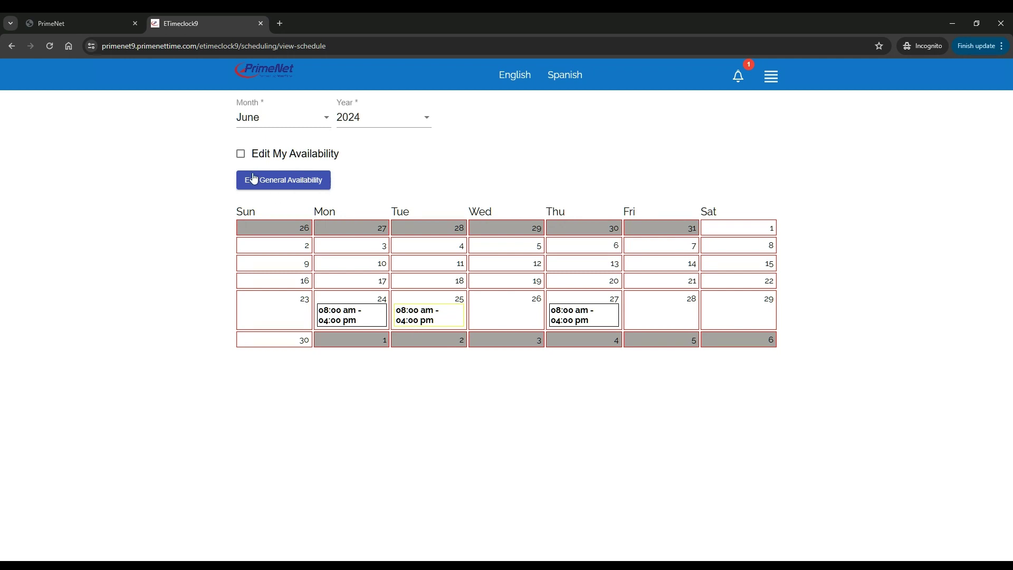
- Turn on Edit My Availability, try the 06/11 Available and All day toggles, then cancel
left_click(241, 155)
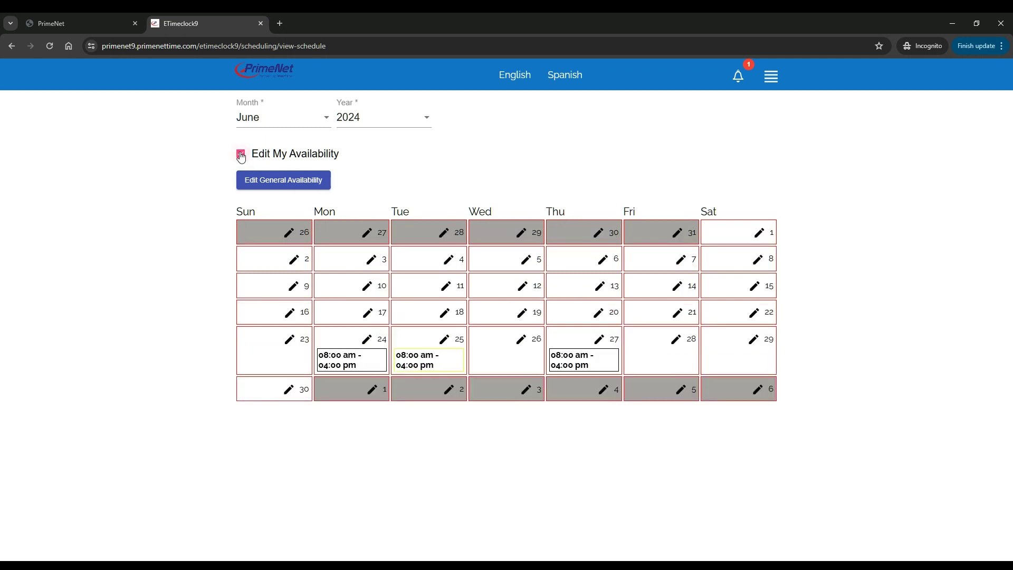
left_click(446, 288)
left_click(388, 260)
left_click(390, 260)
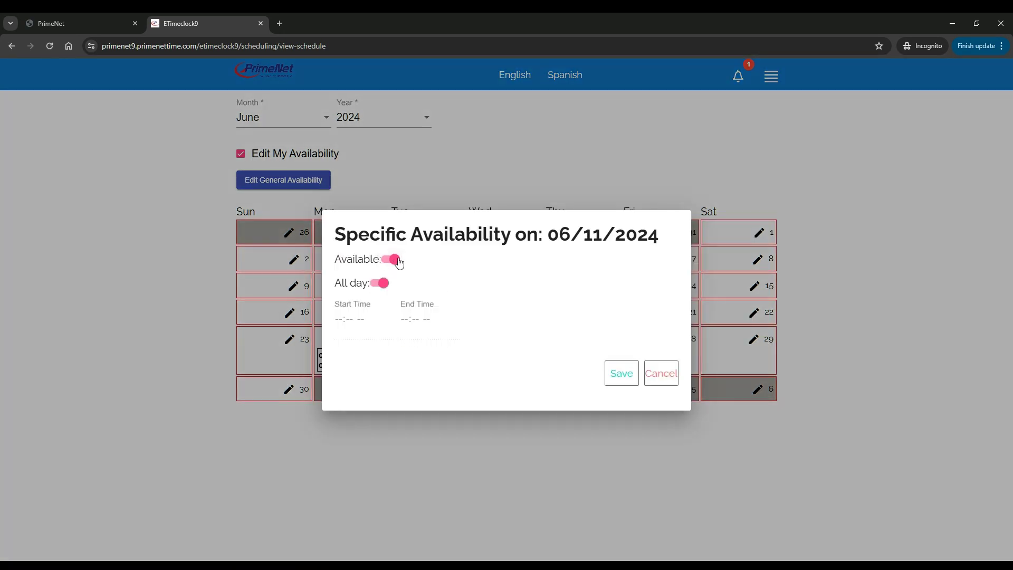
left_click(380, 283)
left_click(381, 282)
left_click(391, 259)
left_click(661, 374)
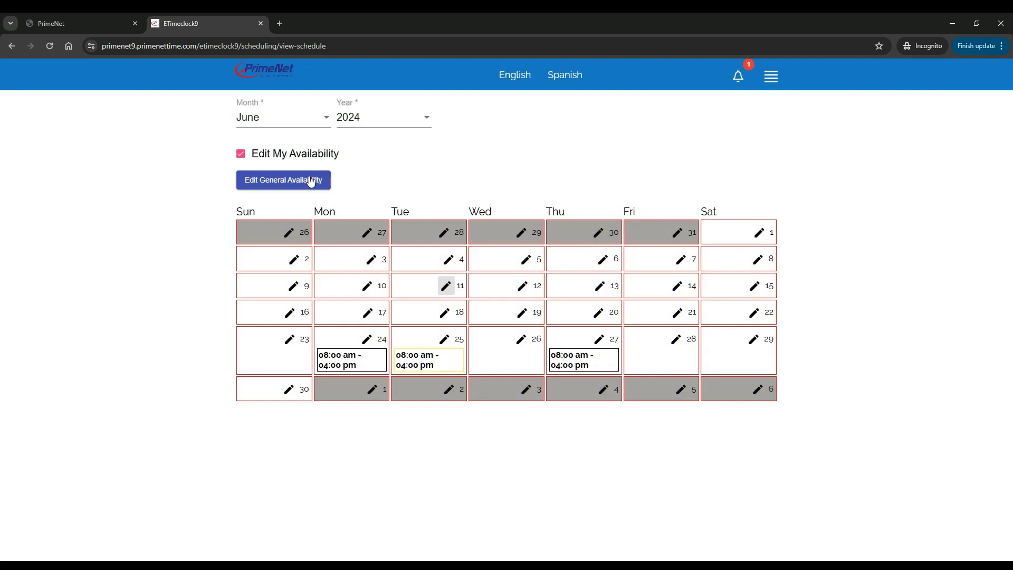
- Save general availability as all day Wednesday, Thursday, Friday and Saturday, with Monday left off
left_click(292, 186)
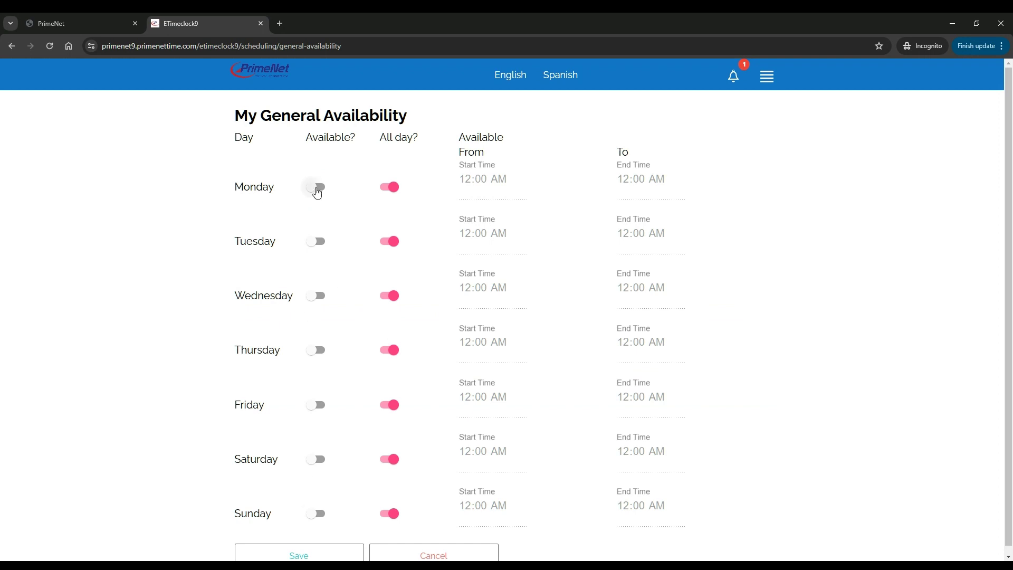
left_click(318, 191)
left_click(319, 198)
left_click(314, 296)
left_click(315, 351)
left_click(316, 405)
left_click(313, 461)
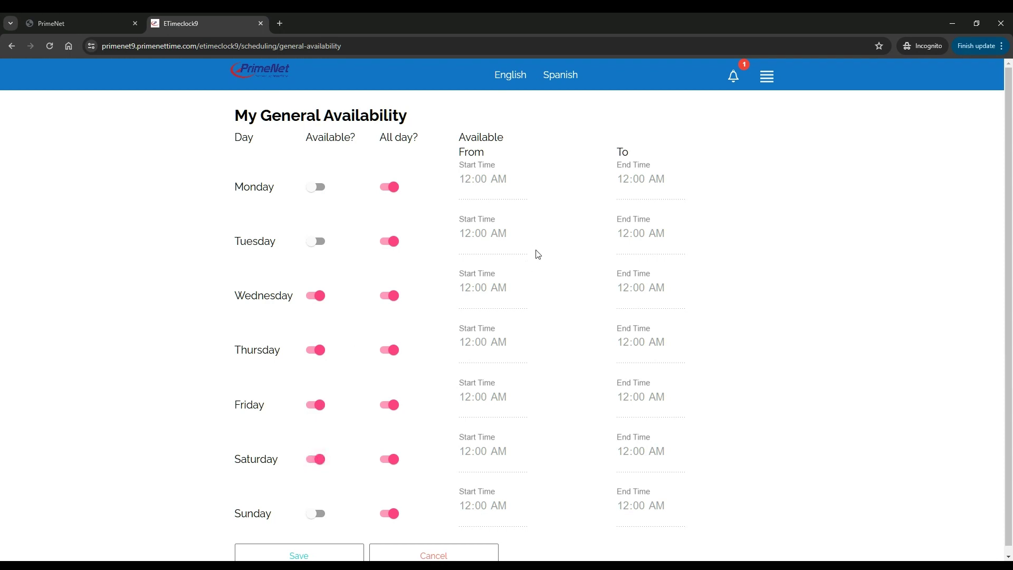
scroll(531, 248, "down", 1)
left_click(328, 547)
left_click(598, 115)
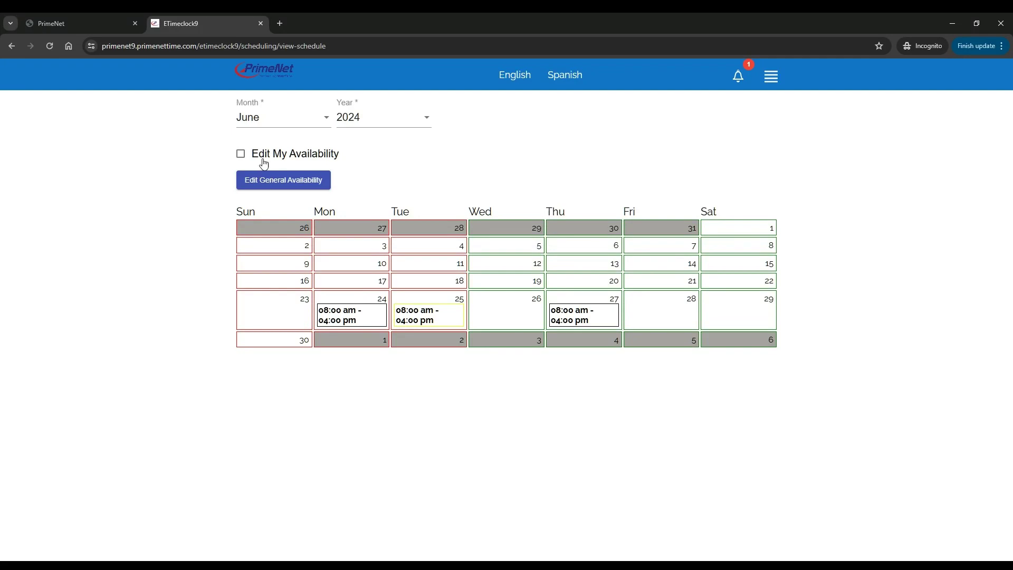
- Turn on availability editing and save 06/24 as available all day
left_click(240, 154)
left_click(367, 342)
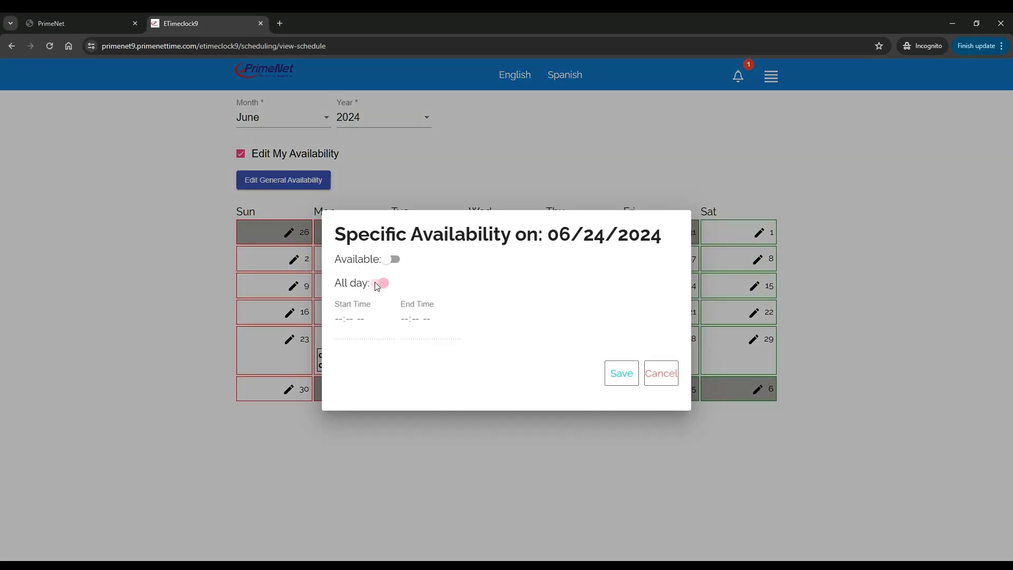
left_click(614, 381)
left_click(598, 113)
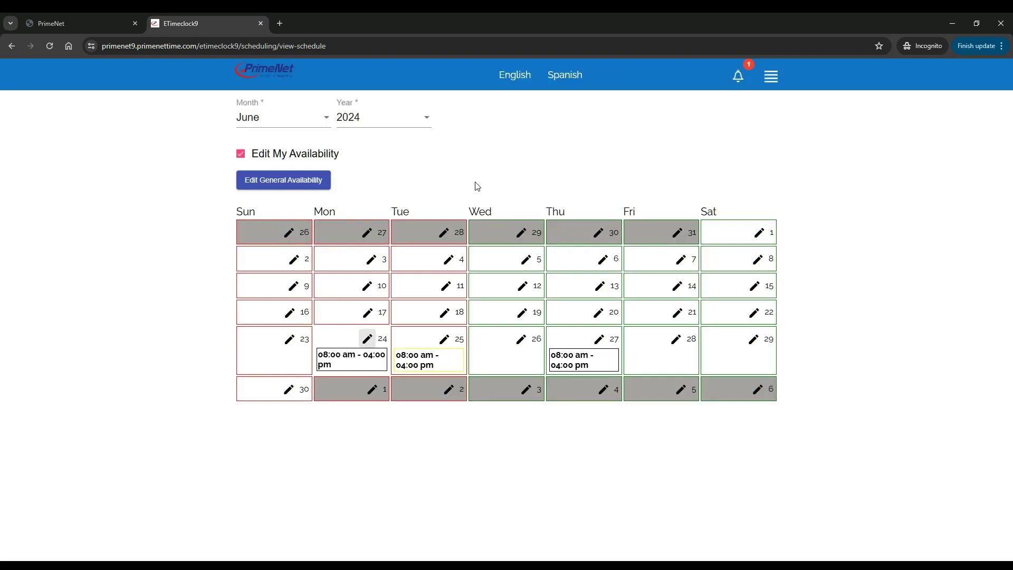
- Mark 06/25 available, save it, and return to PrimeNet's Schedule Definitions
left_click(443, 340)
left_click(390, 259)
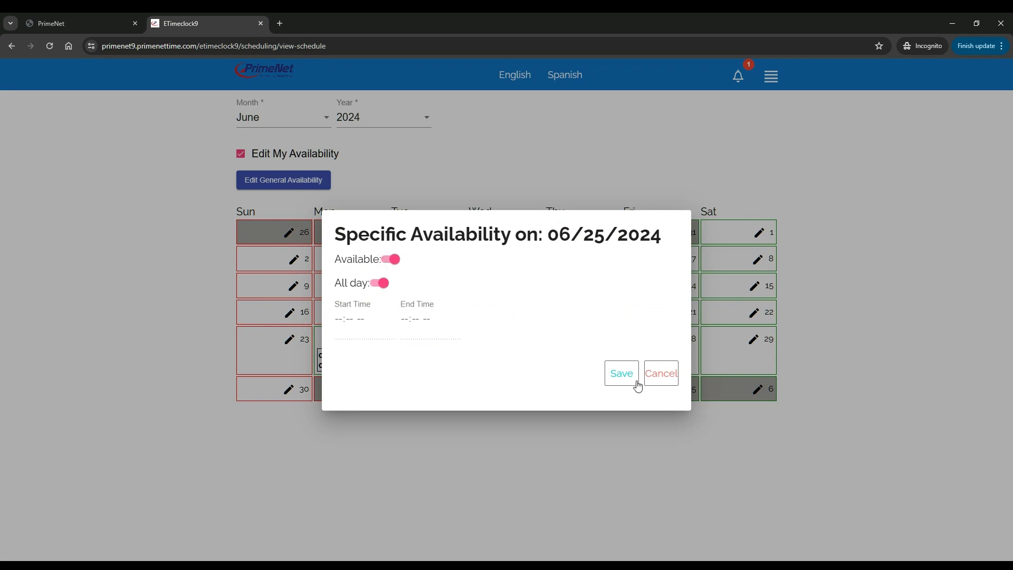
left_click(634, 379)
left_click(597, 114)
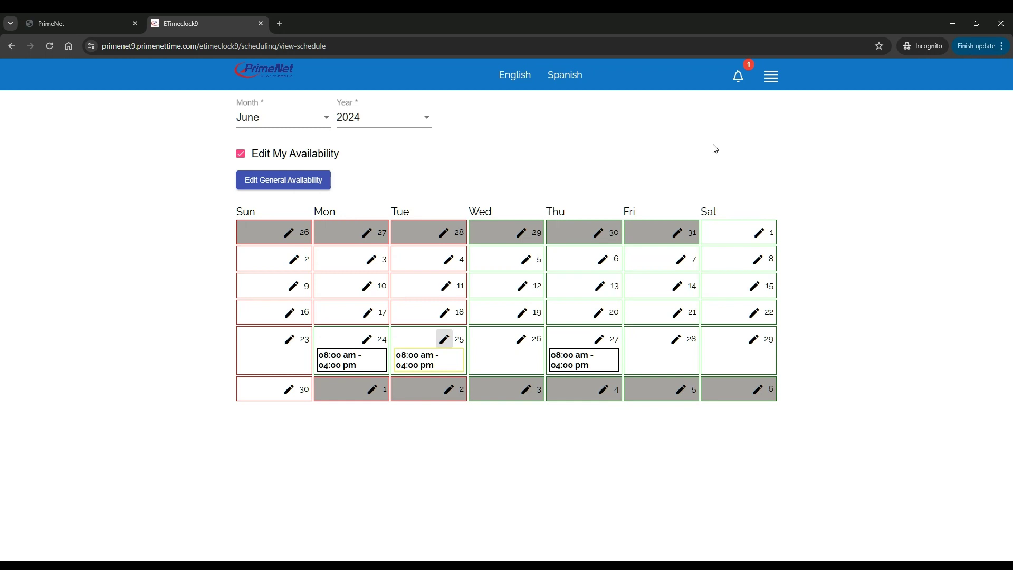
left_click(68, 24)
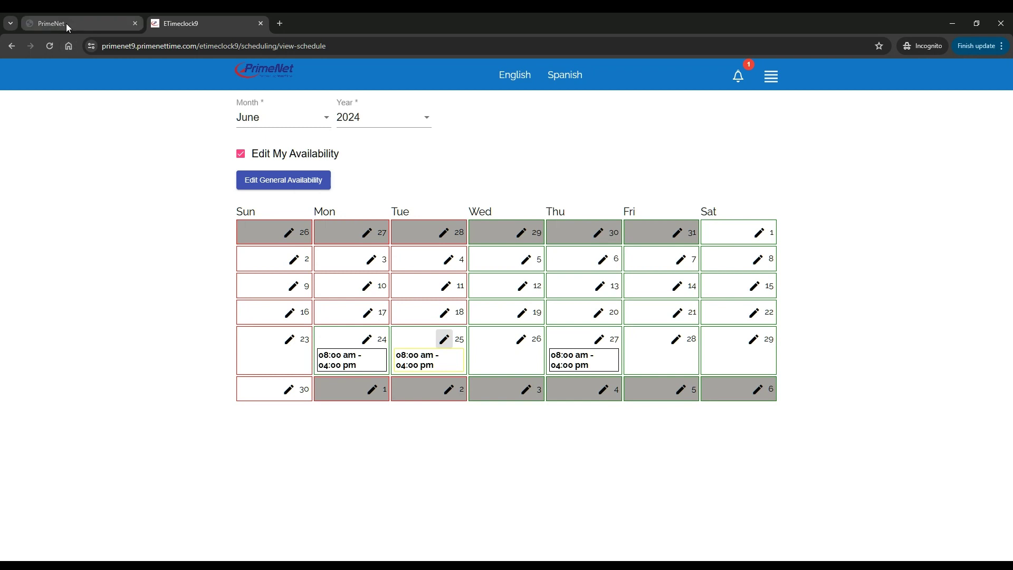